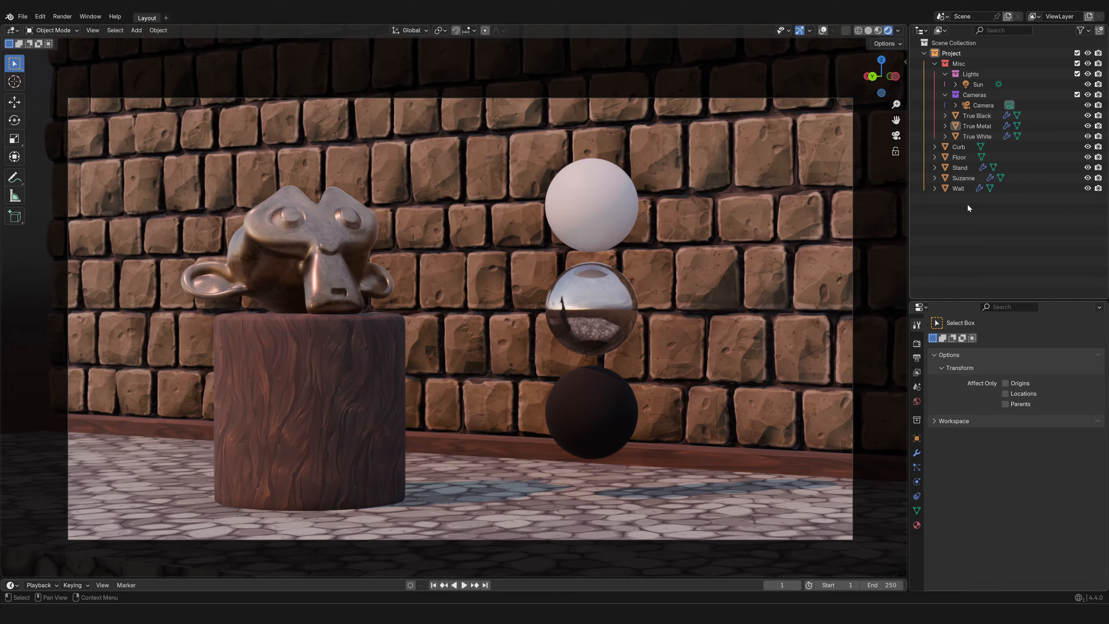
Inspect the object properties of the Wall, the Camera and the Sun in turn, ending with the Wall selected
left_click(959, 190)
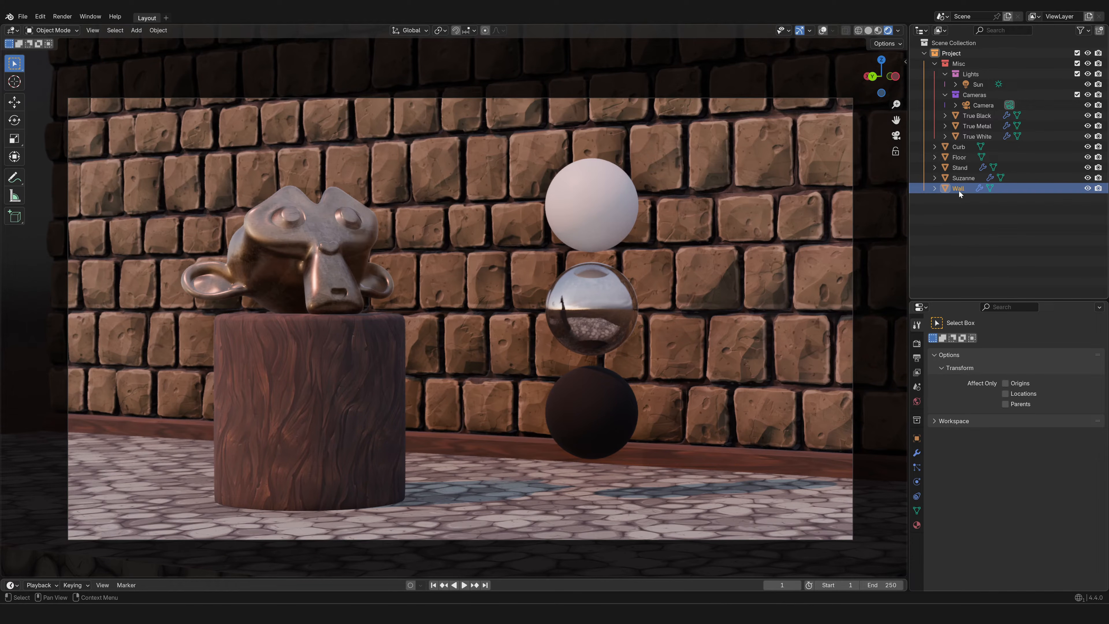
left_click(917, 438)
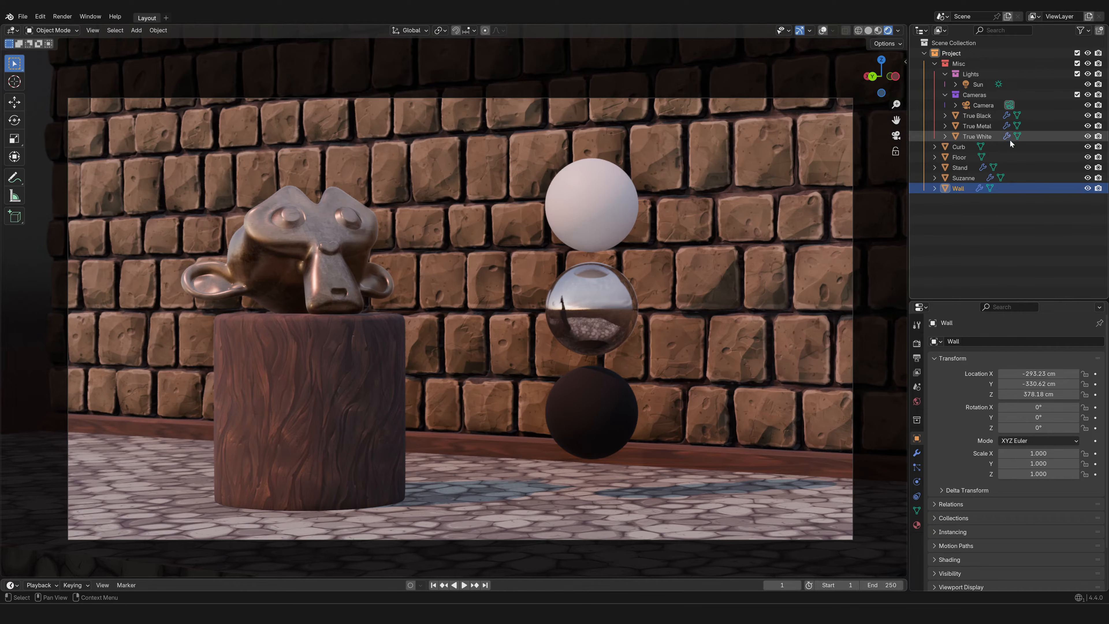
left_click(987, 107)
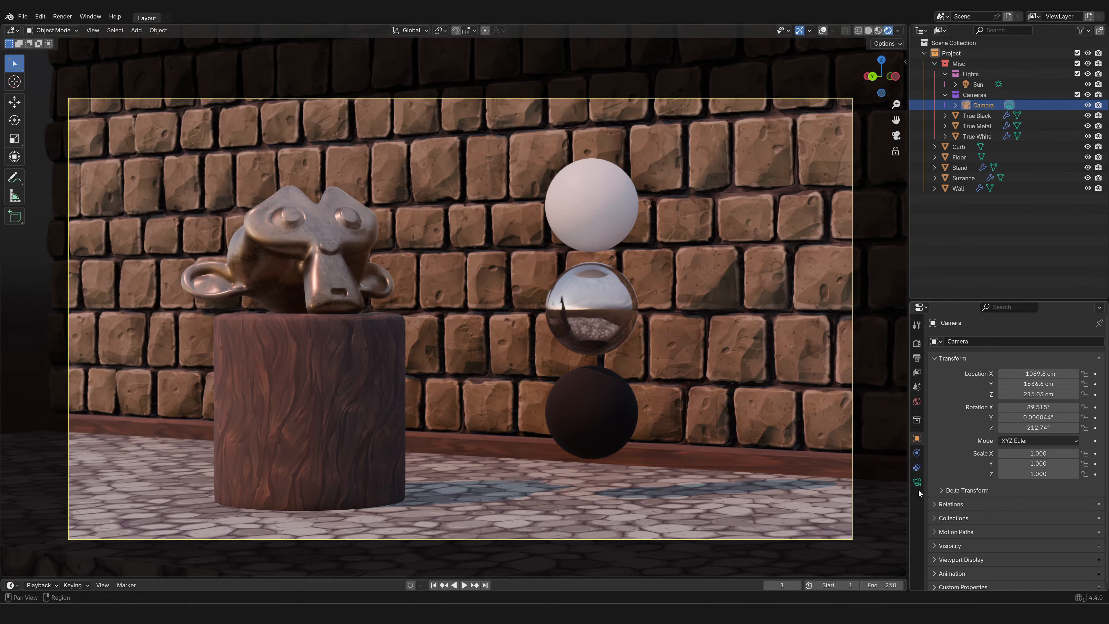
left_click(979, 85)
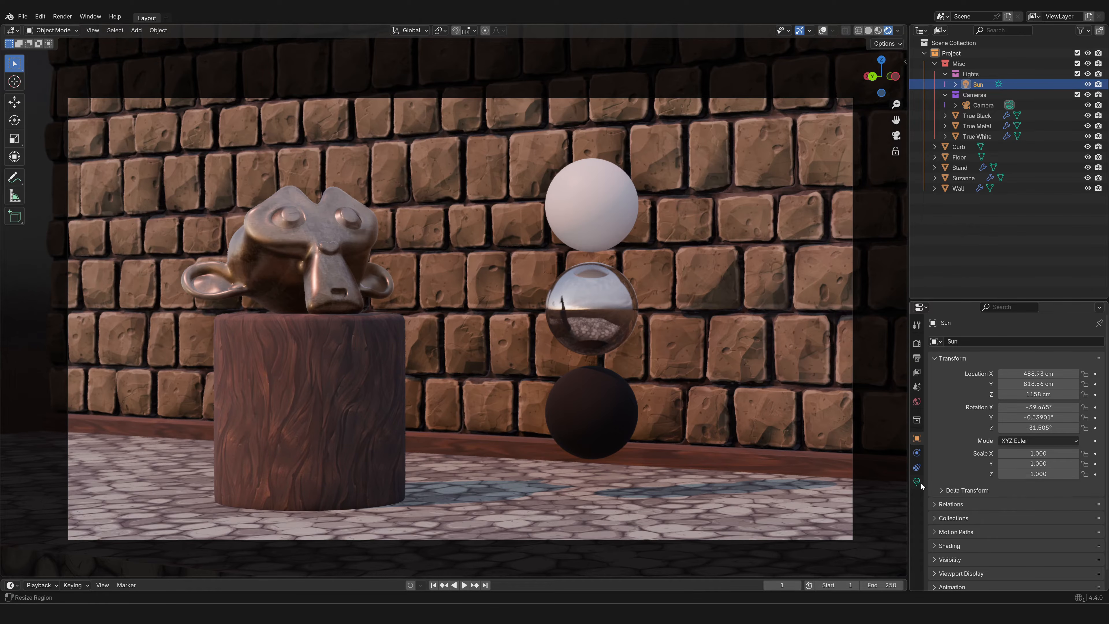
left_click(981, 191)
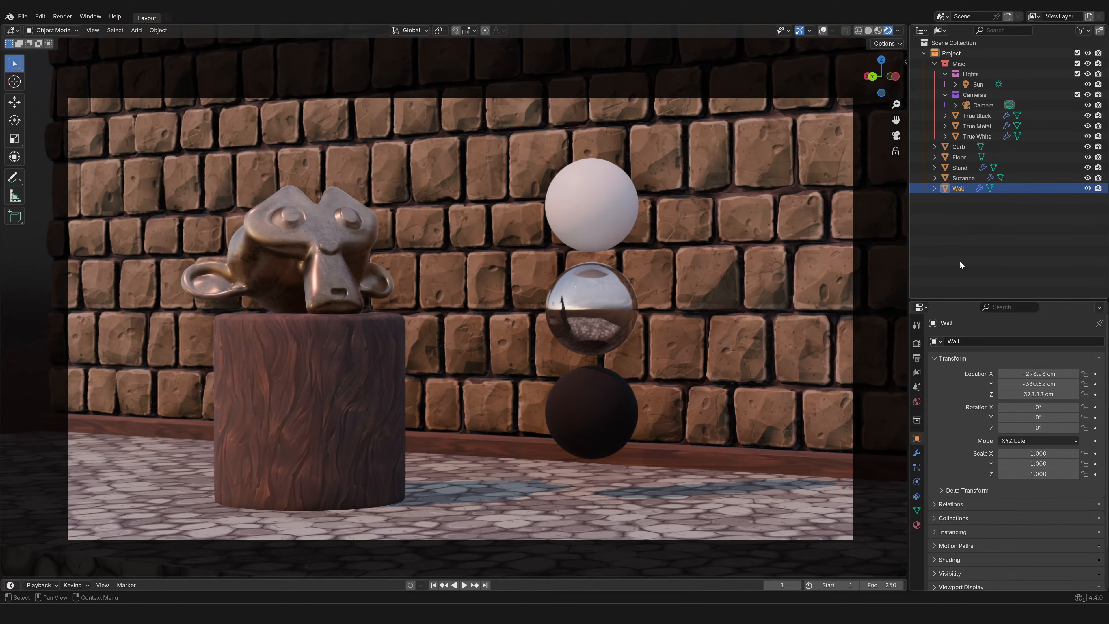
Compare the active tool settings in the properties editor with the same settings in the viewport sidebar
left_click(917, 327)
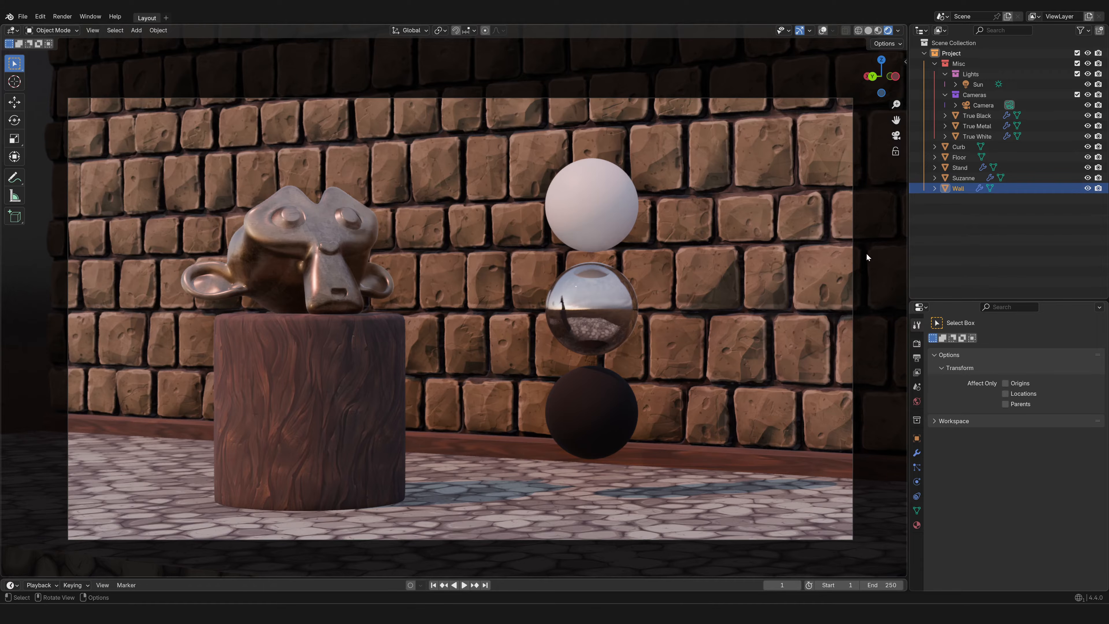
key("n")
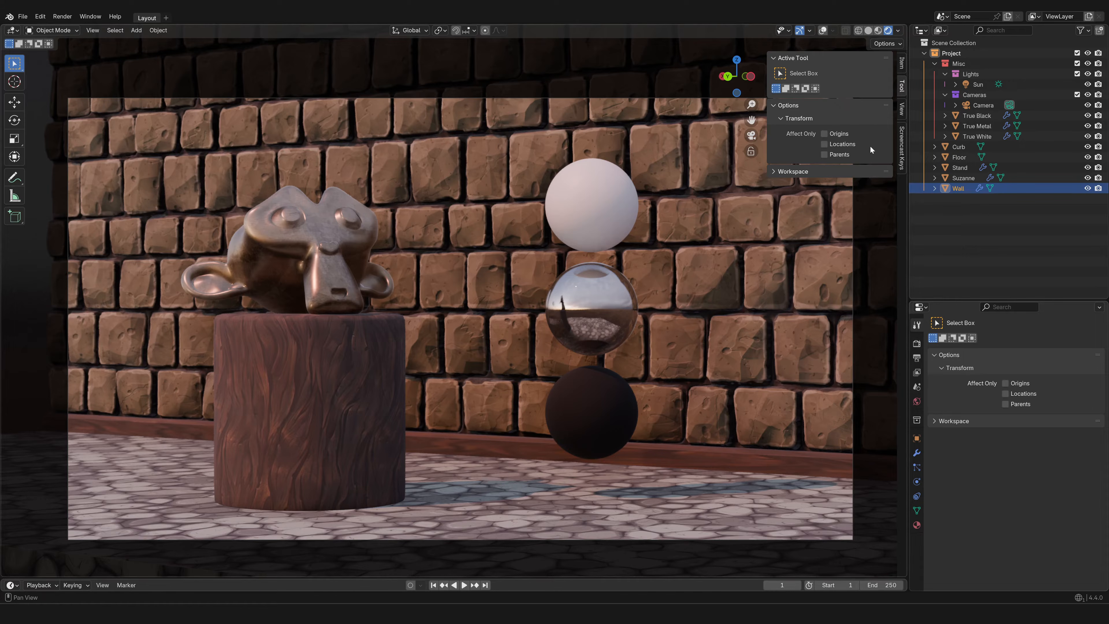
key("n")
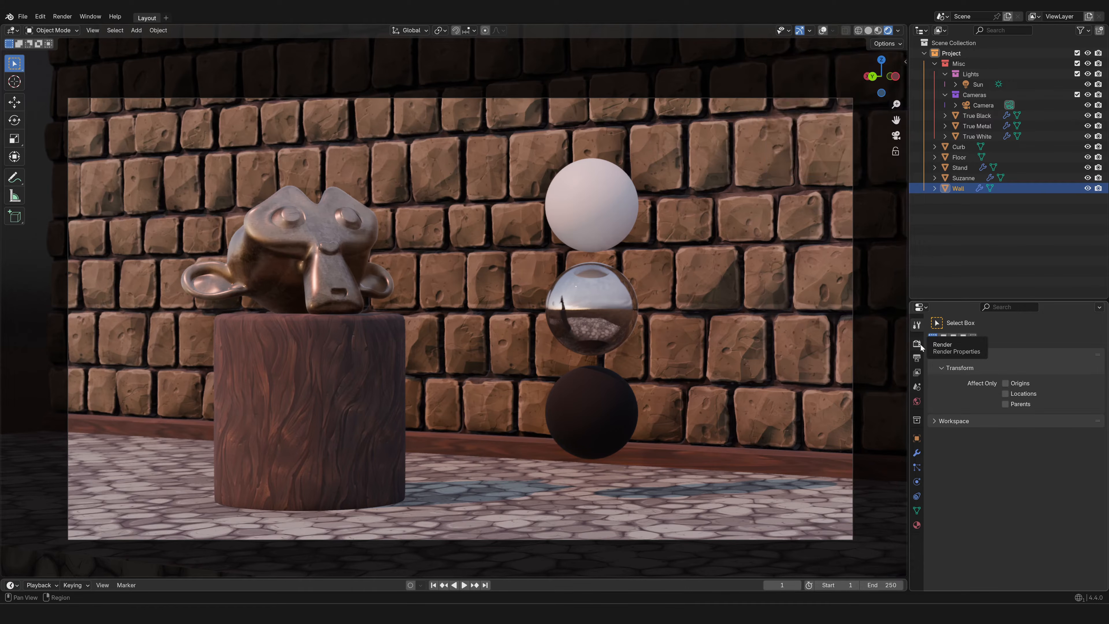
Review the scene's render properties and its output properties, from frame rate down to file format
left_click(918, 343)
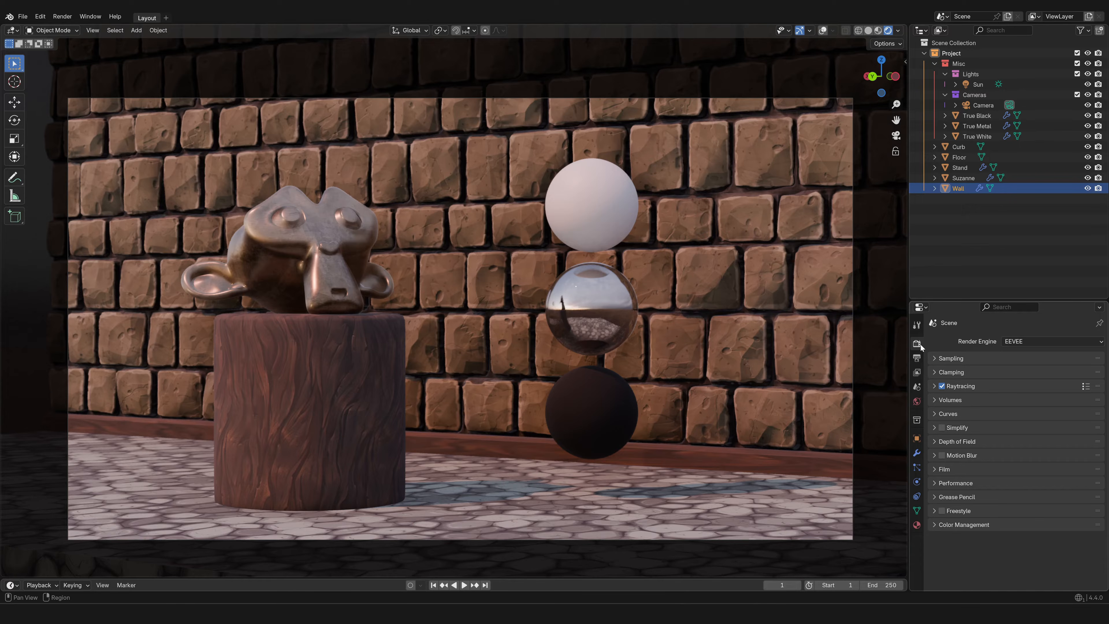
left_click(917, 359)
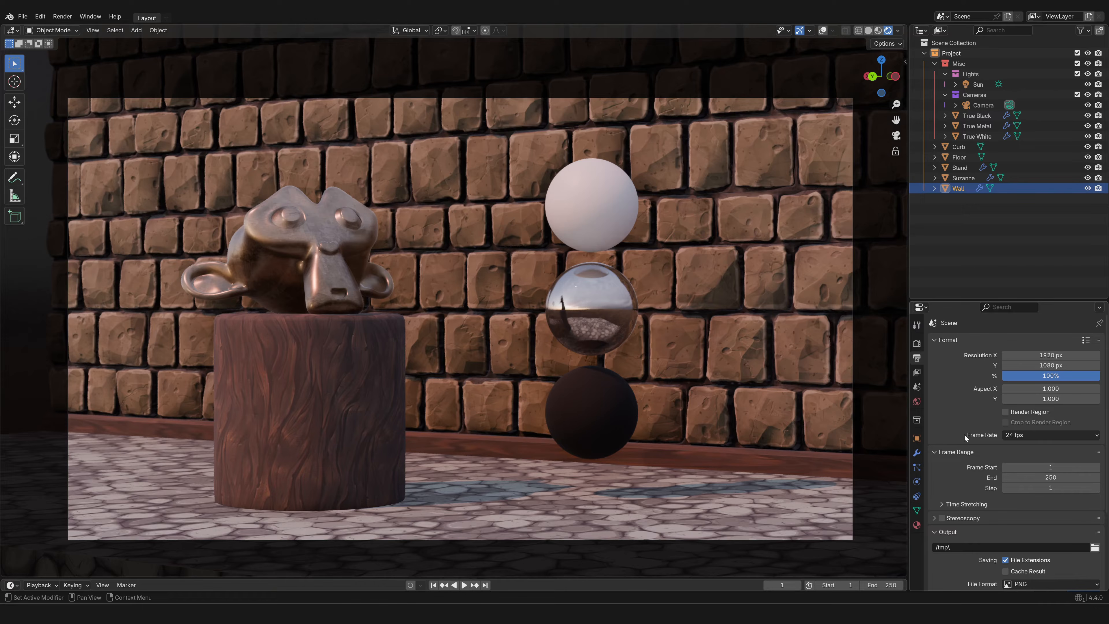
left_click(1027, 434)
scroll(940, 483, "down", 5)
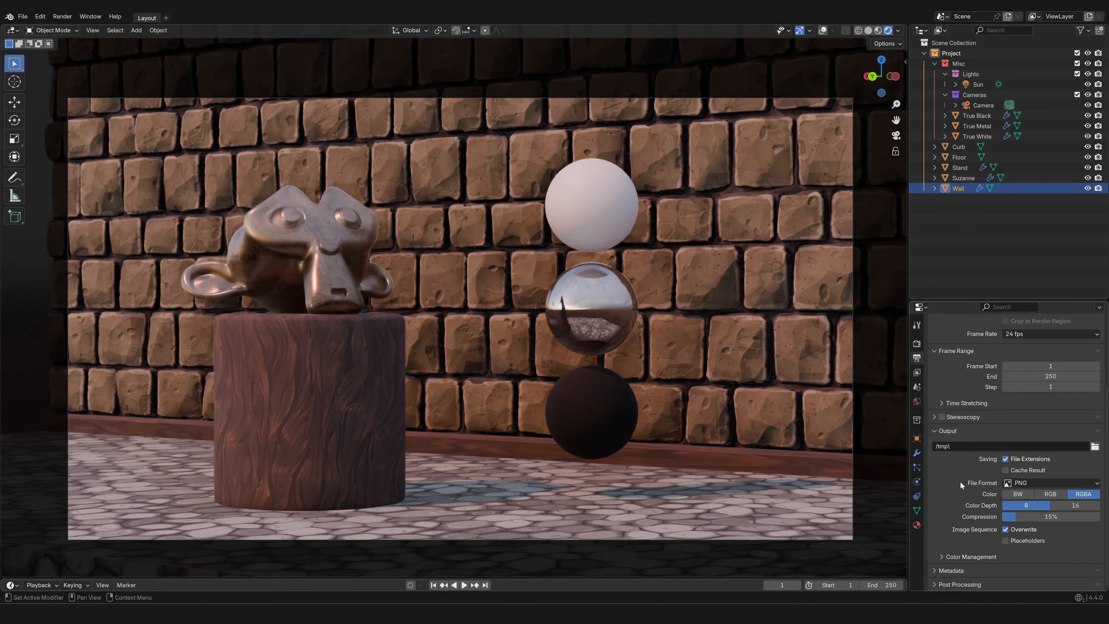
Show the view layer properties and turn on the viewport overlays
left_click(917, 372)
key("shift+alt+z")
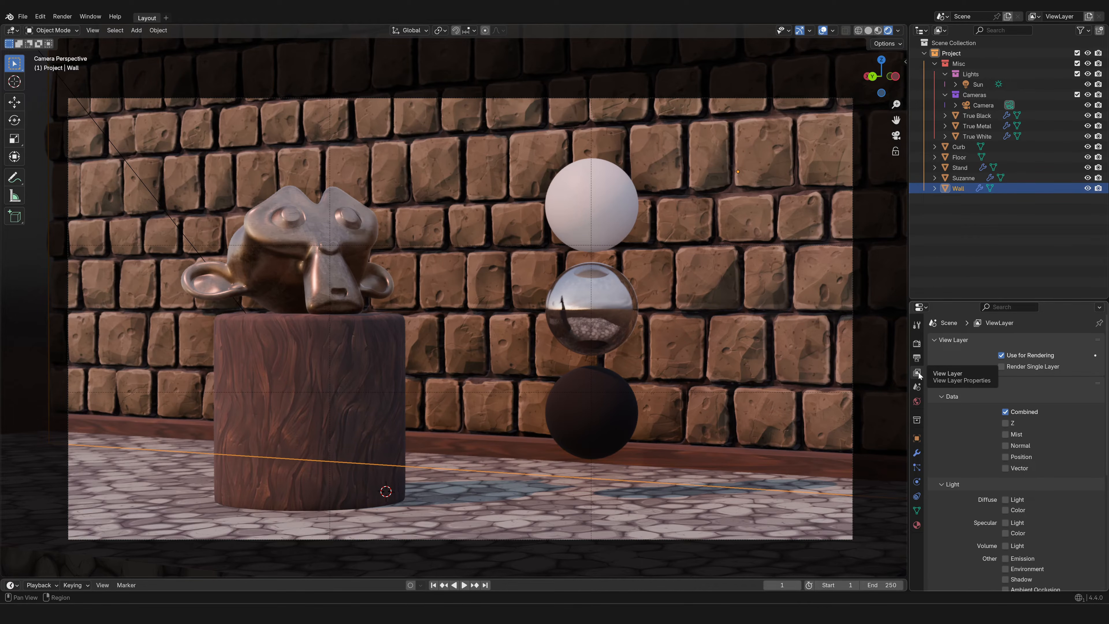
Examine the scene's unit settings and the available unit systems
left_click(918, 387)
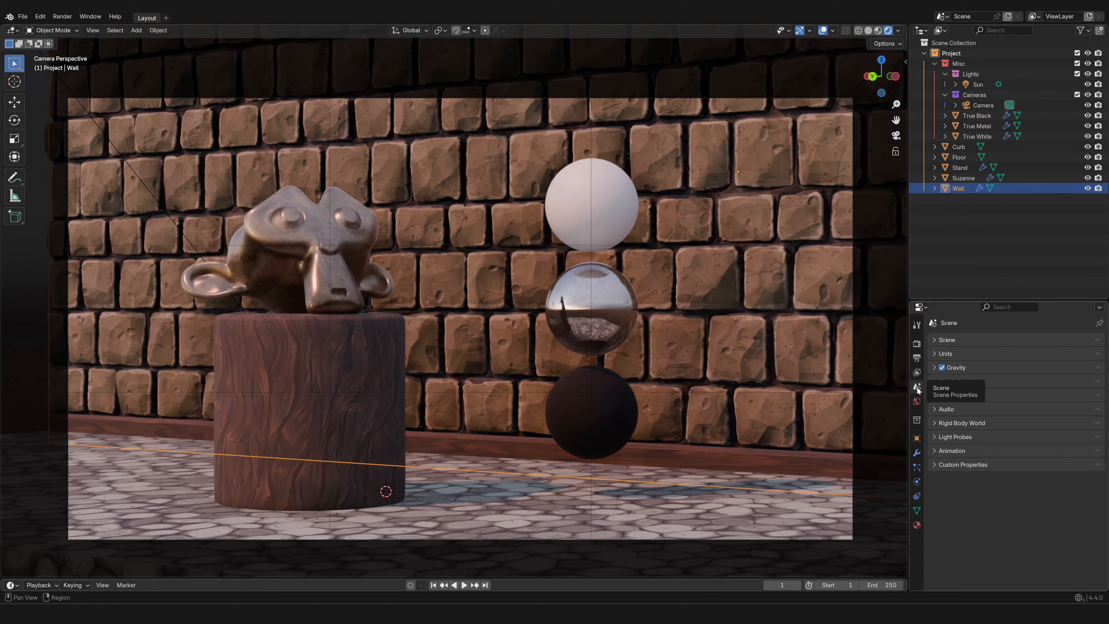
left_click(943, 354)
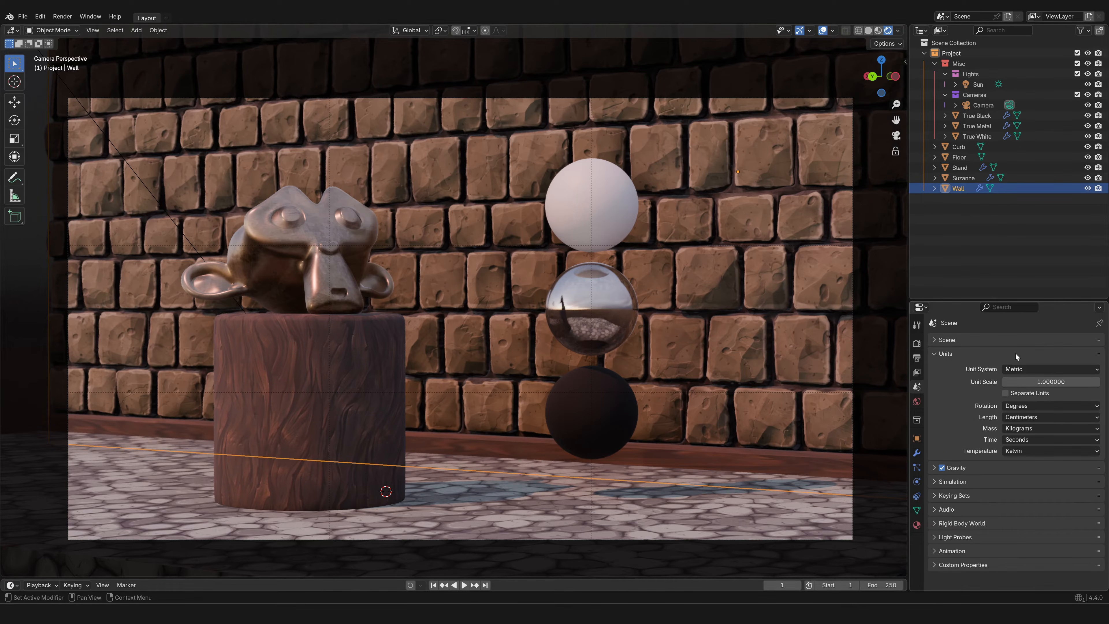
left_click(1019, 369)
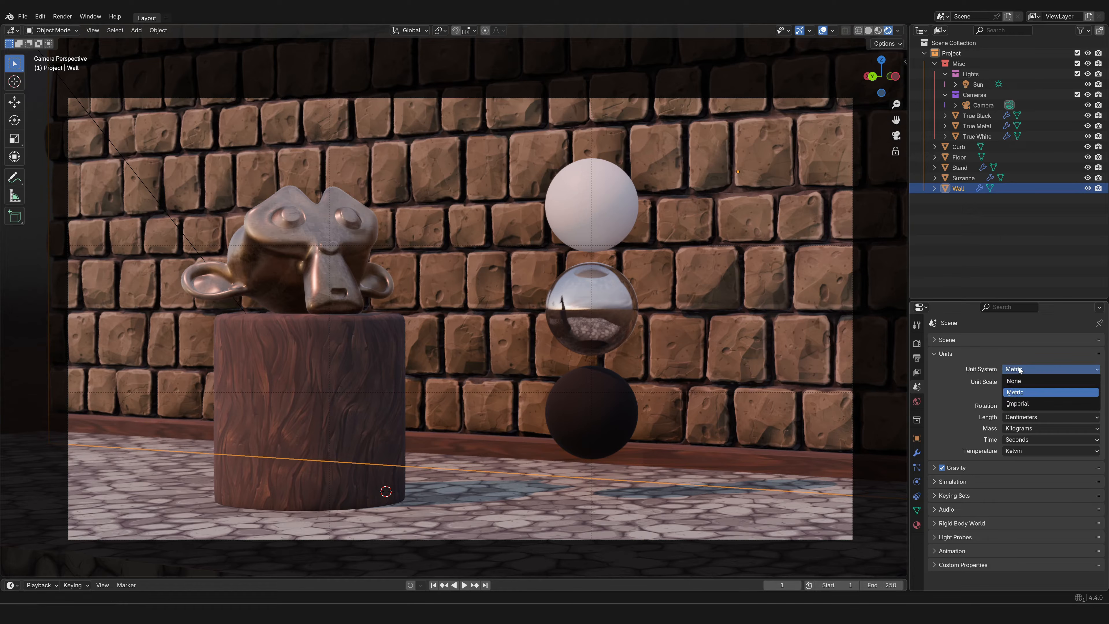
left_click(1019, 370)
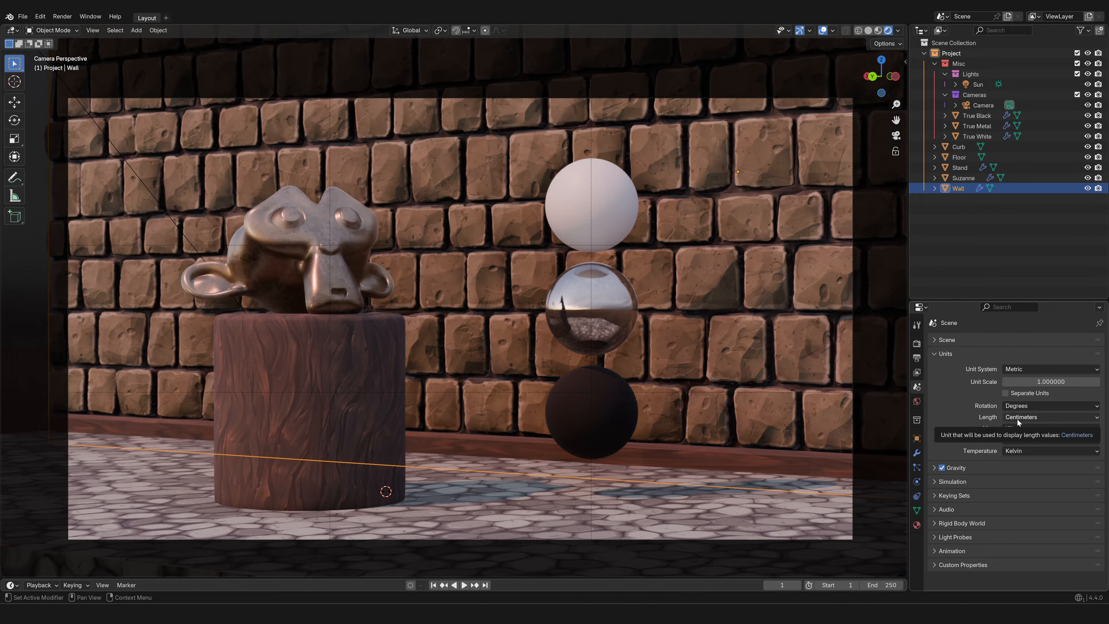
Set the world background strength to 0
left_click(917, 402)
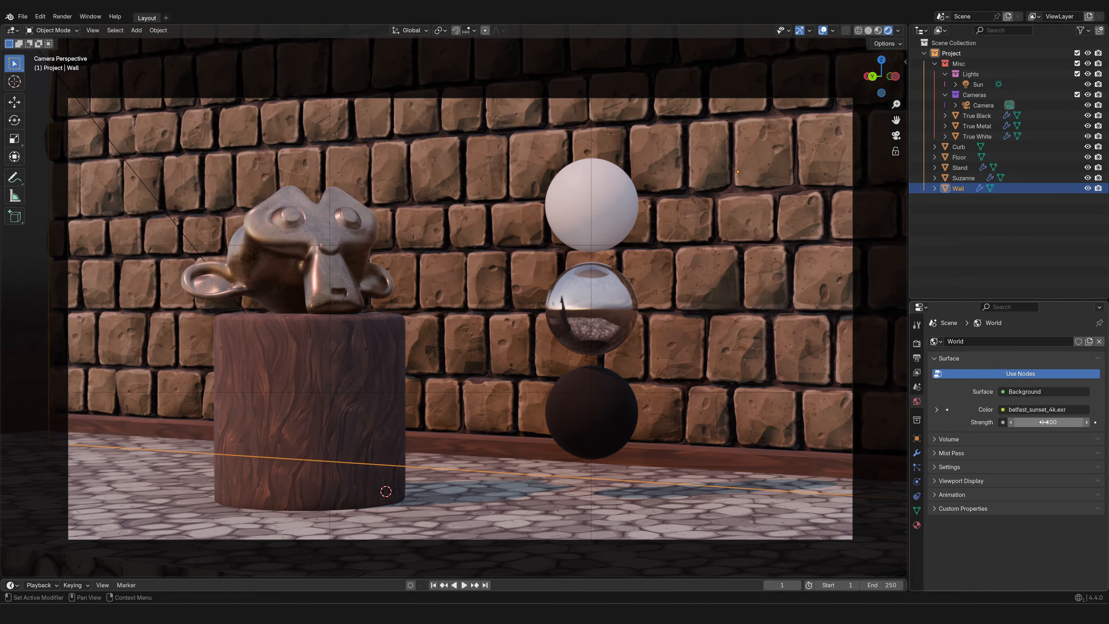
left_click(1043, 422)
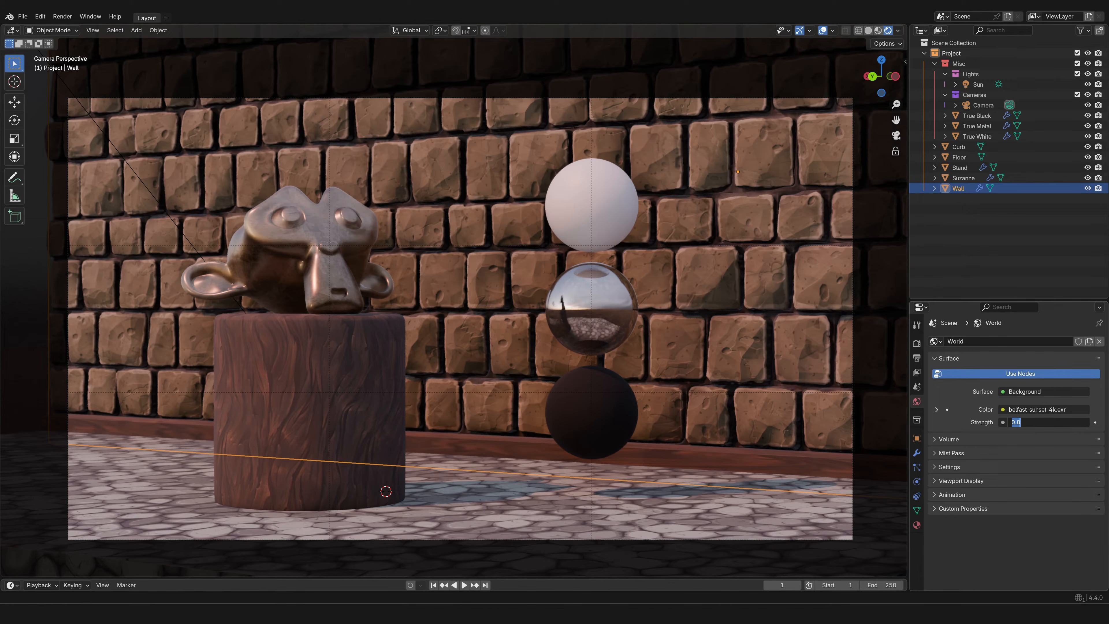
type("0")
key("Return")
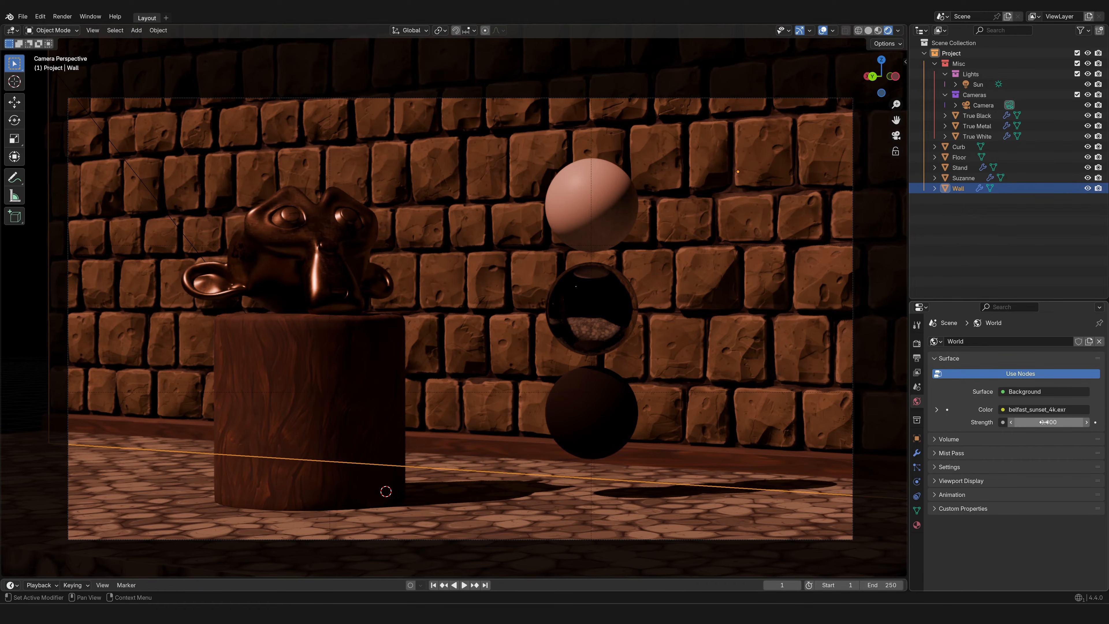
View the Project collection's properties and the Wall's transform values in both the object properties and the viewport sidebar
left_click(917, 421)
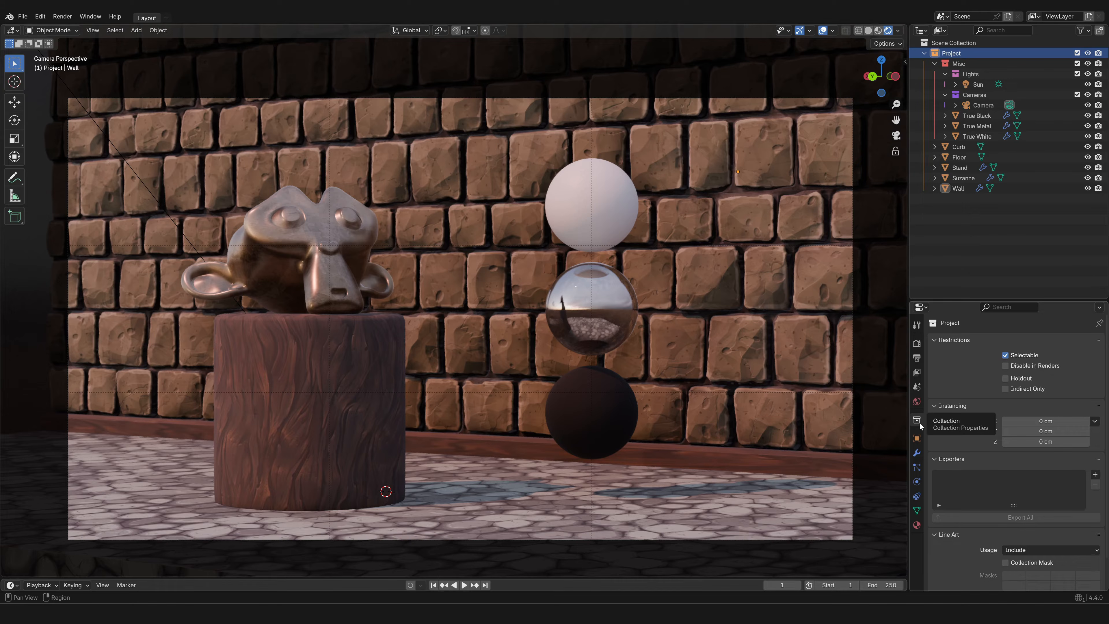
left_click(918, 439)
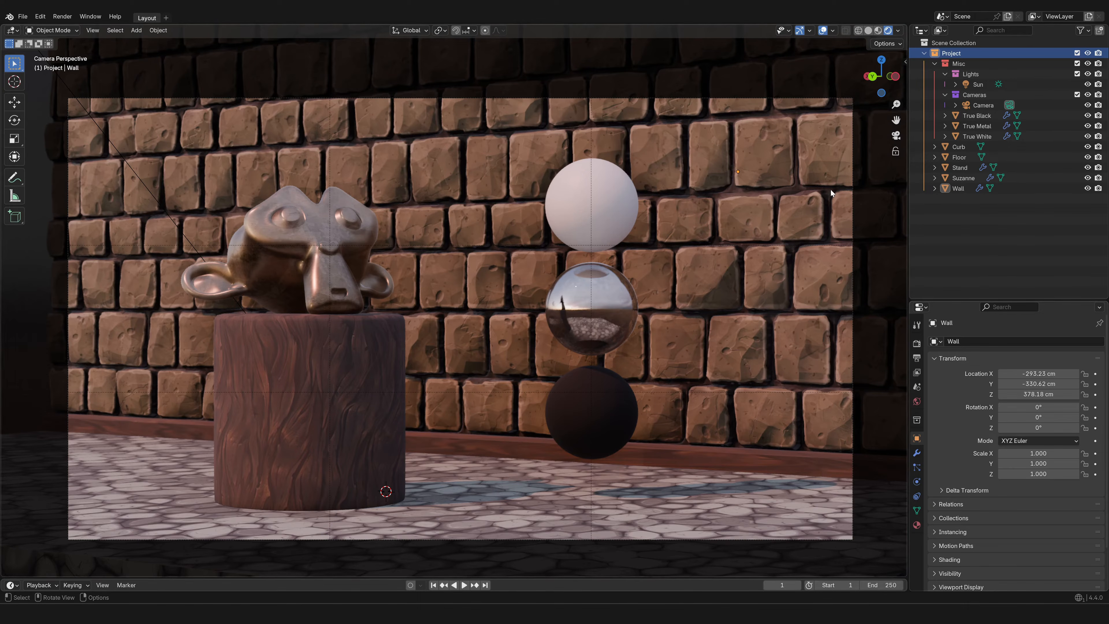
key("n")
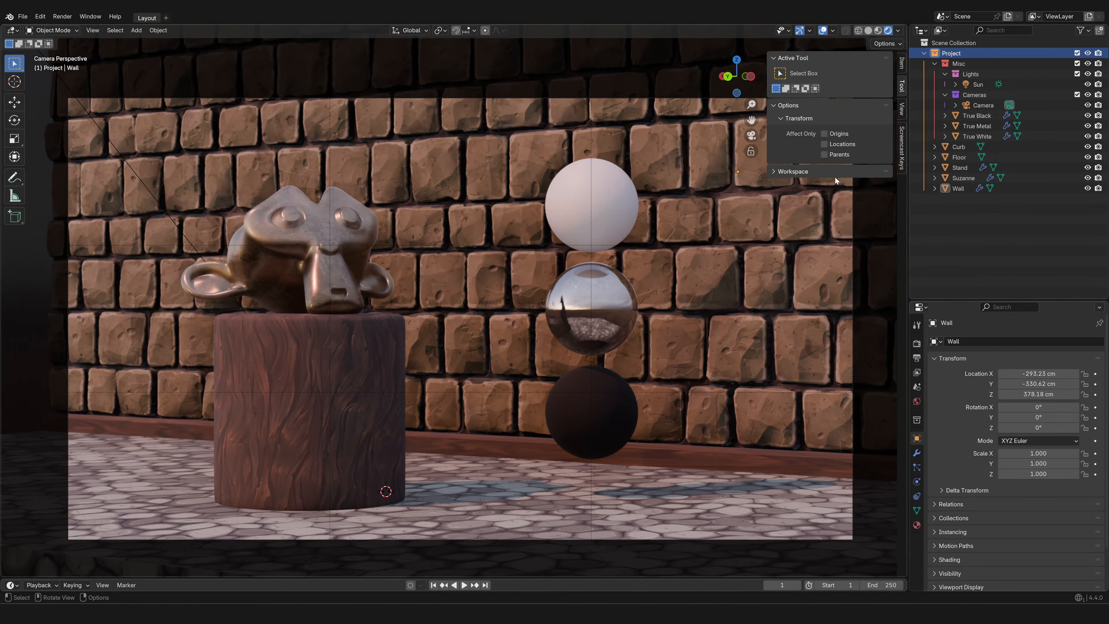
left_click(903, 65)
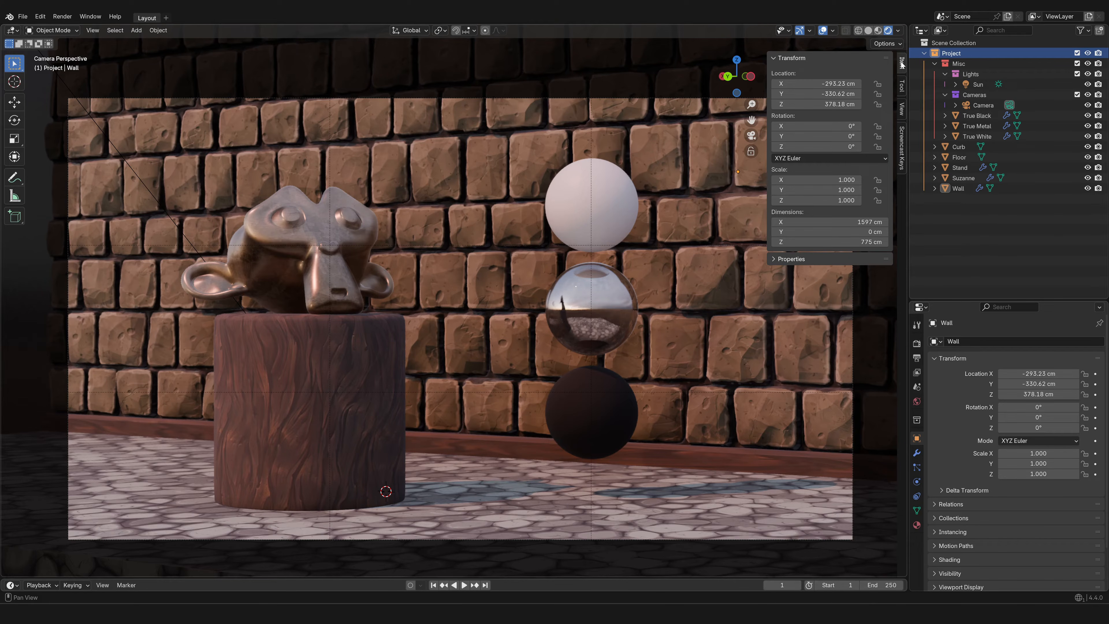
Compare the transforms of the Floor, Suzanne and the Stand, including their delta transform values
left_click(961, 158)
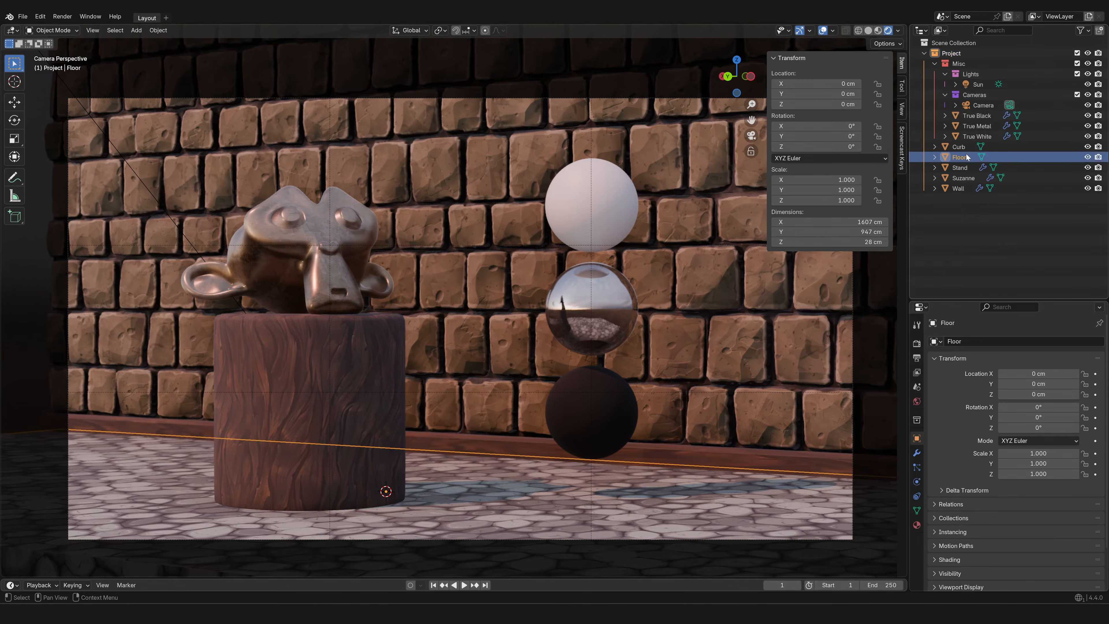
left_click(969, 178)
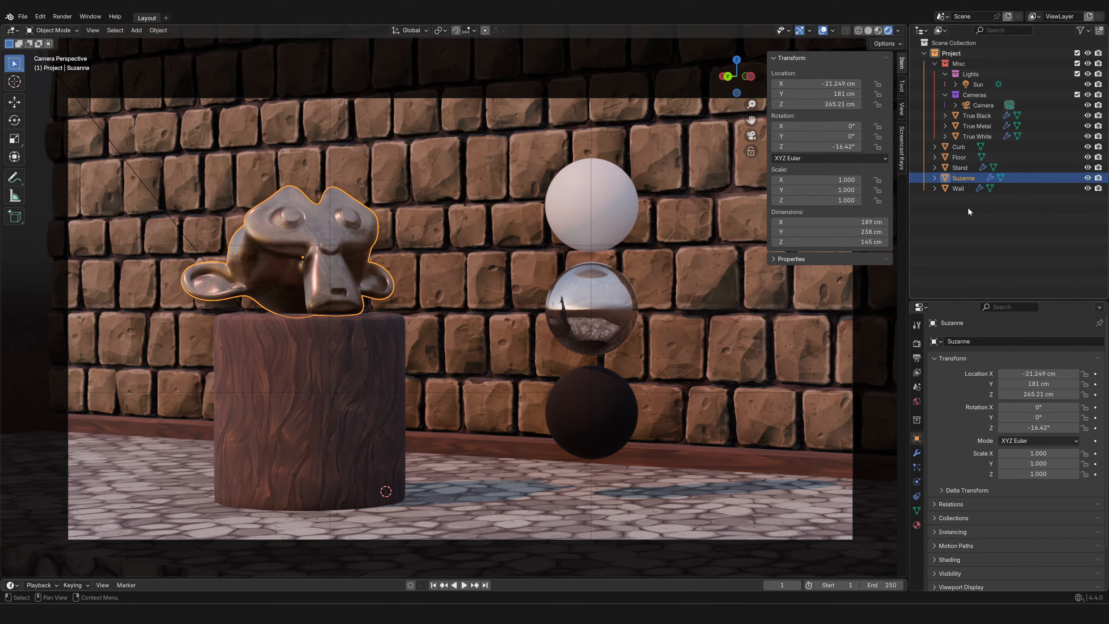
left_click(946, 492)
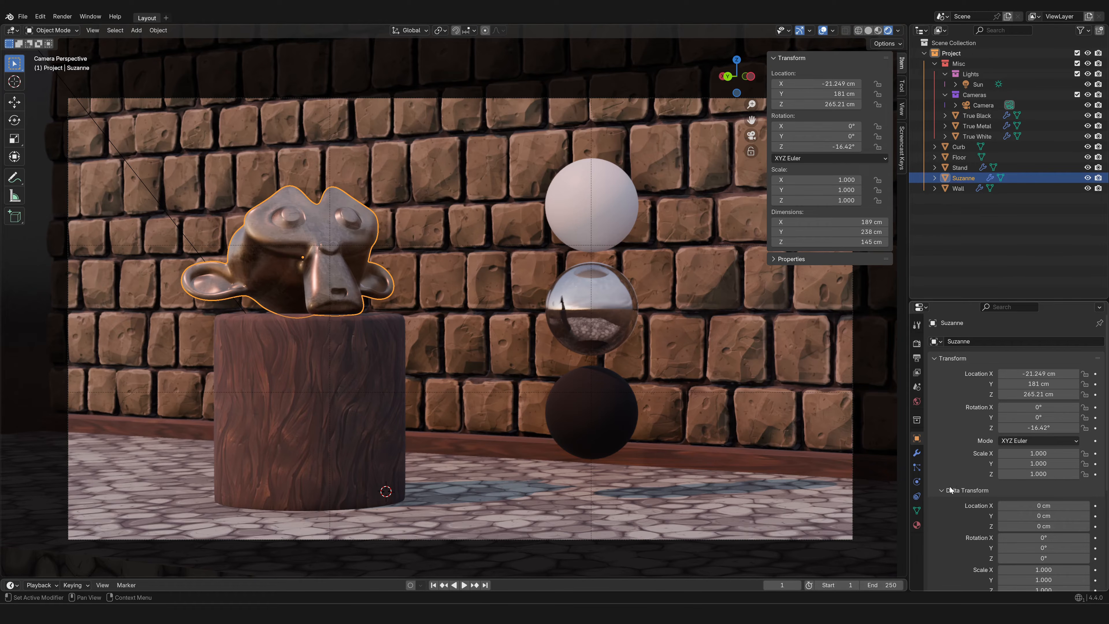
scroll(950, 489, "down", 2)
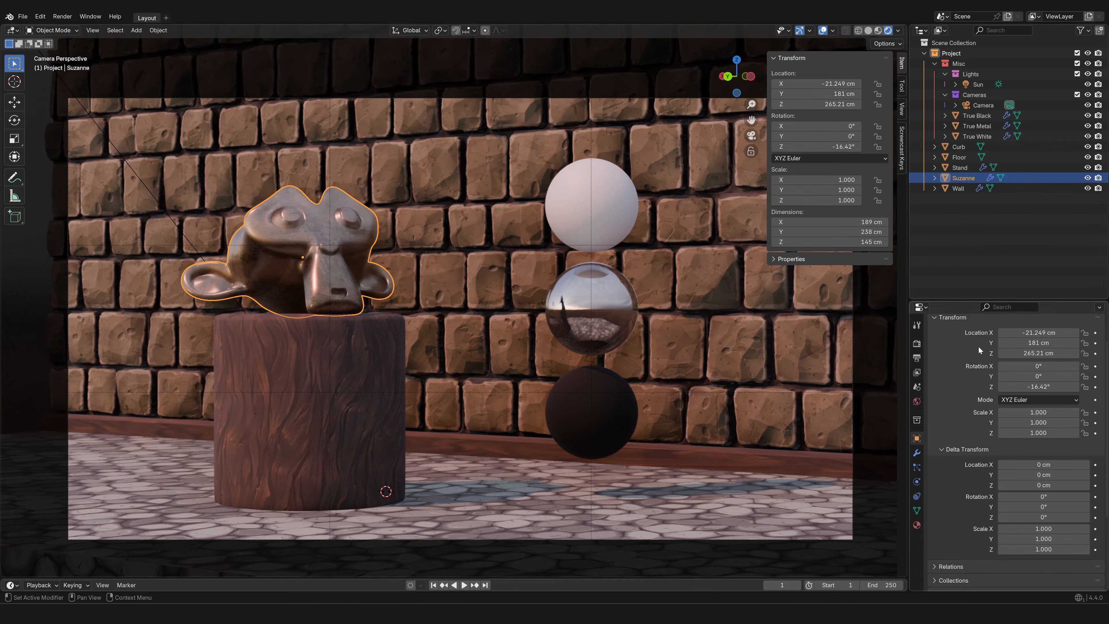
left_click(964, 168)
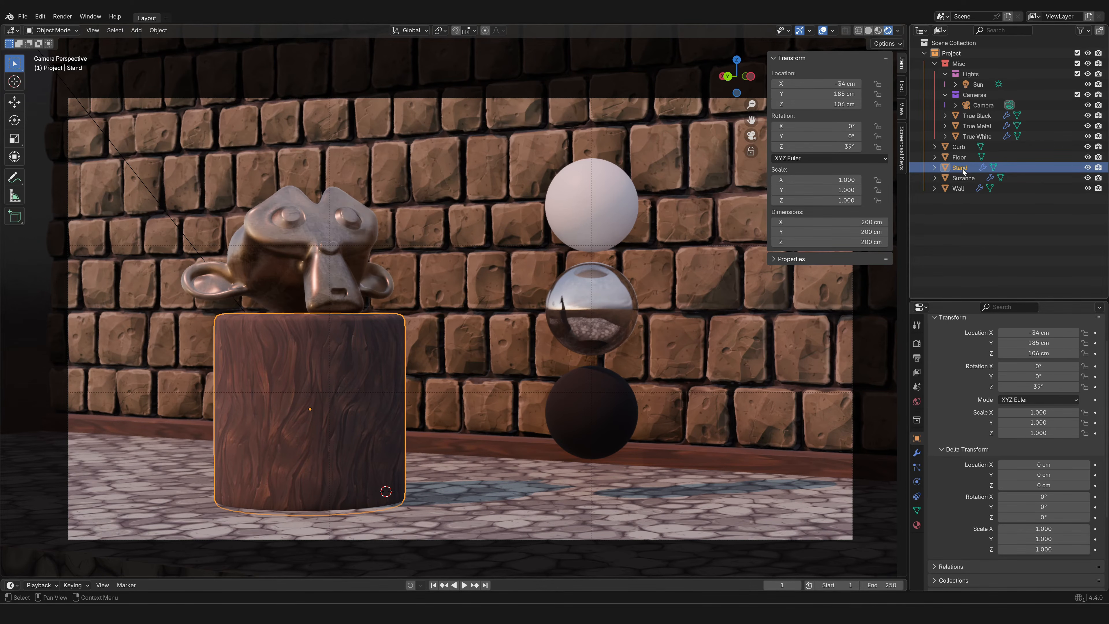
Set the Floor's delta location Z to 10 cm, and undo that change
left_click(960, 158)
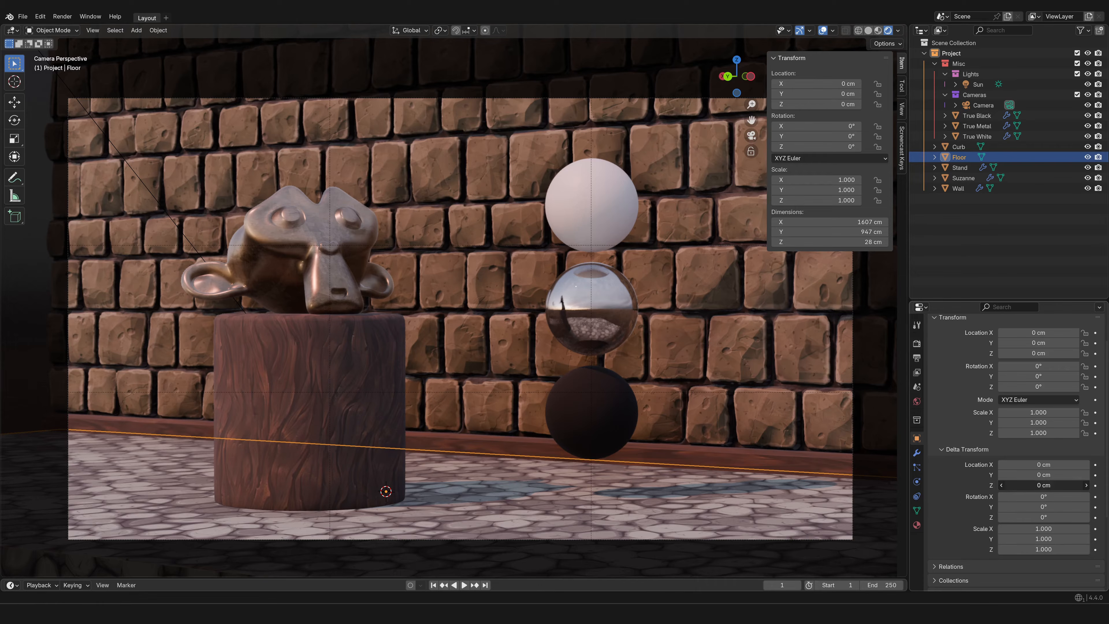
left_click(1044, 485)
type("10")
key("Return")
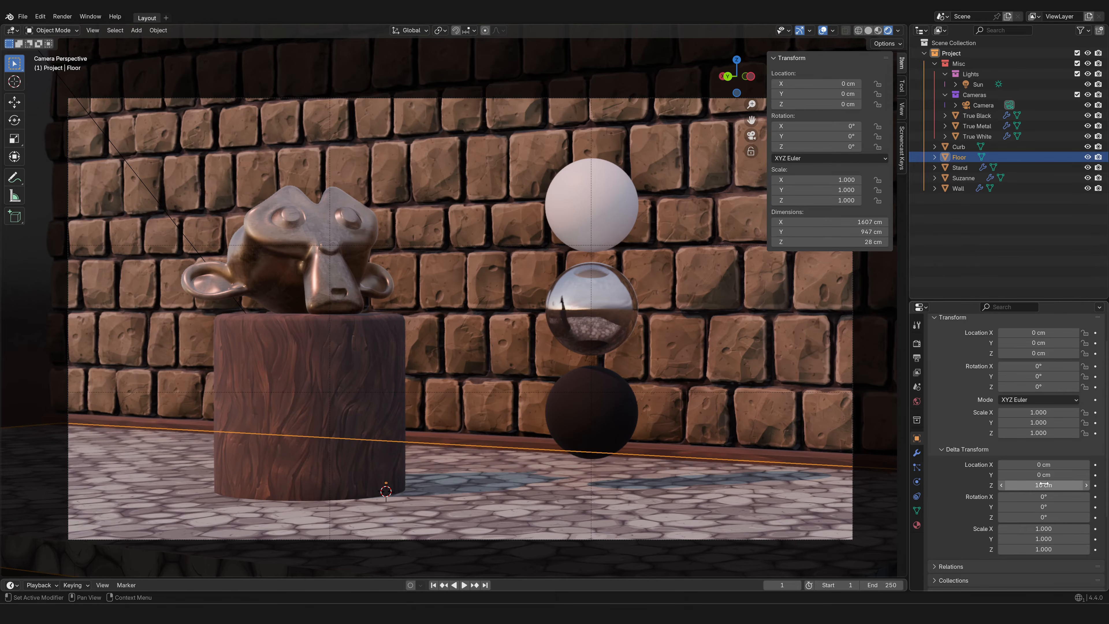
key("ctrl+z")
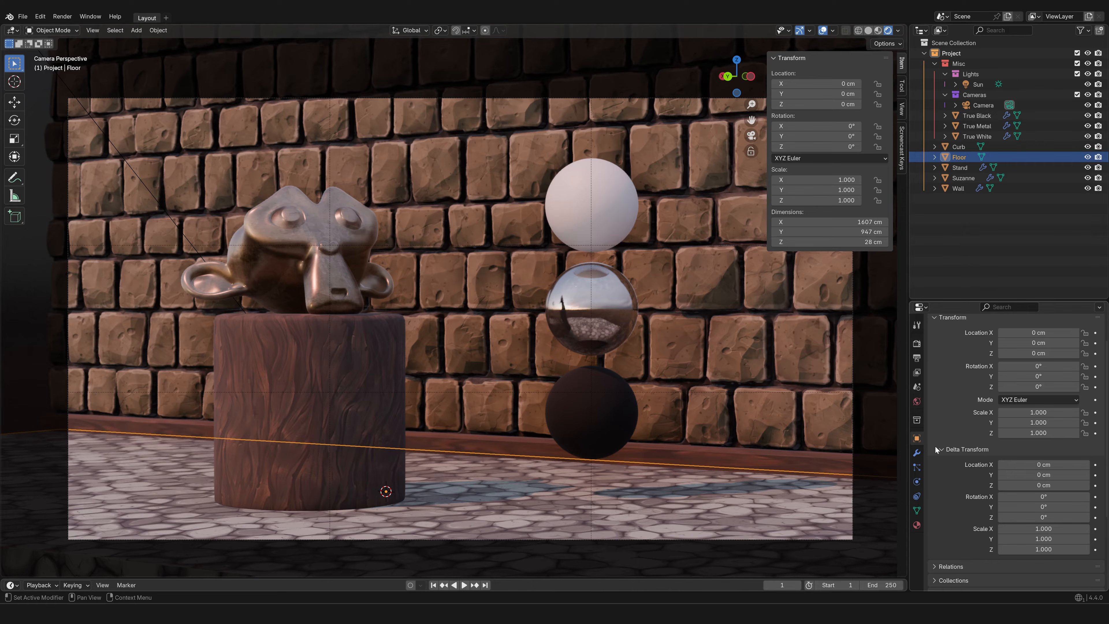
Show the Floor's modifier properties and view the kinds of modifiers that can be added
left_click(917, 454)
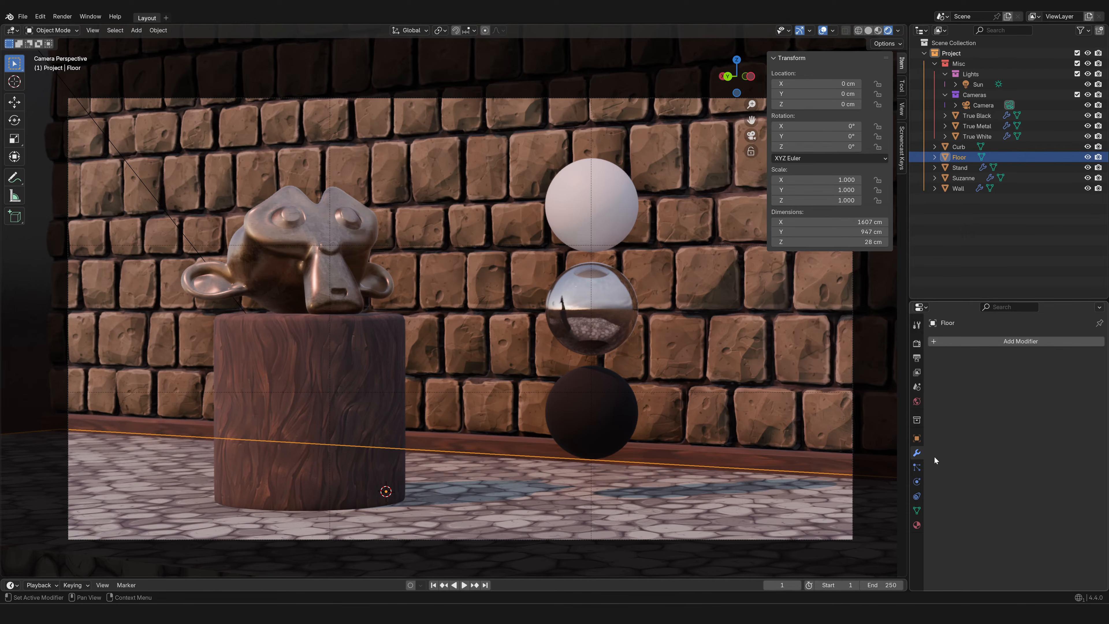
left_click(988, 345)
mouse_move(979, 383)
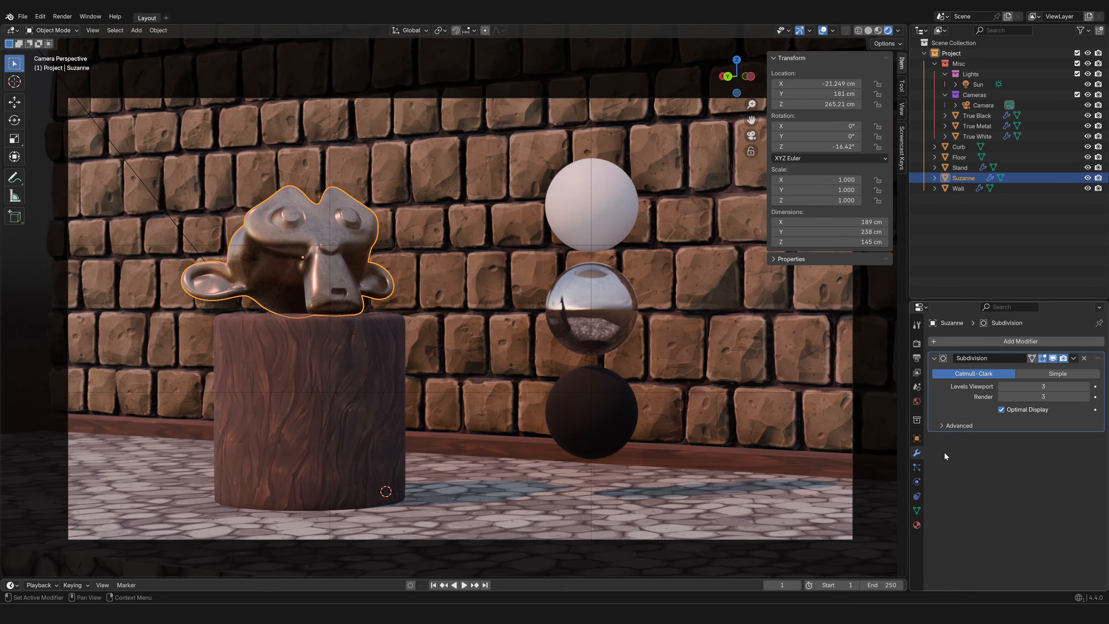
Turn the viewport display of Suzanne's Subdivision modifier off and back on
left_click(1054, 359)
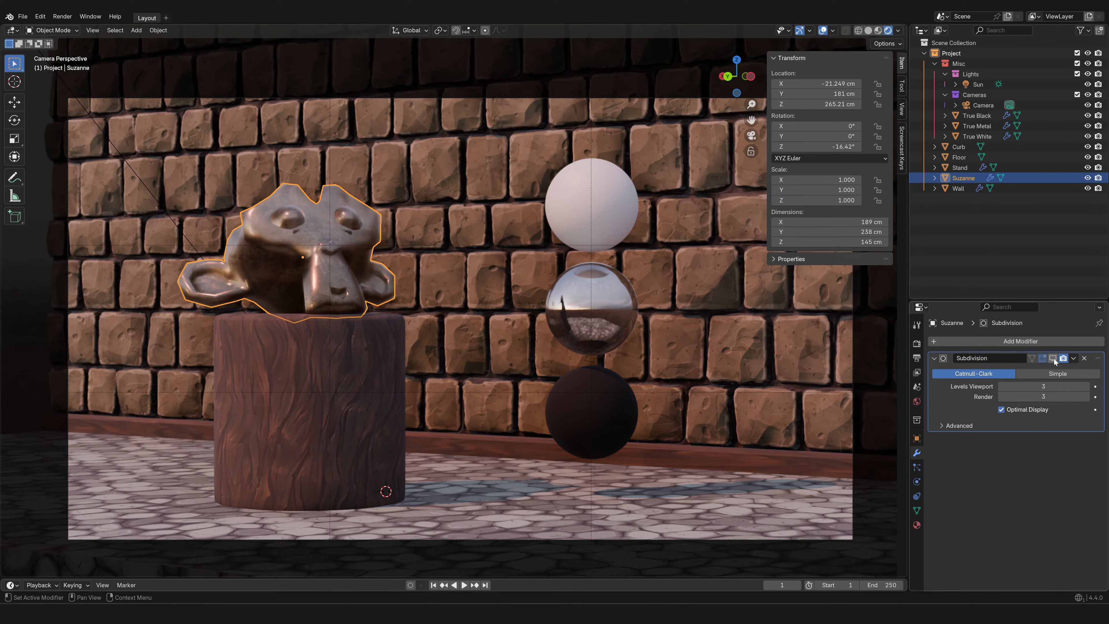
left_click(1053, 358)
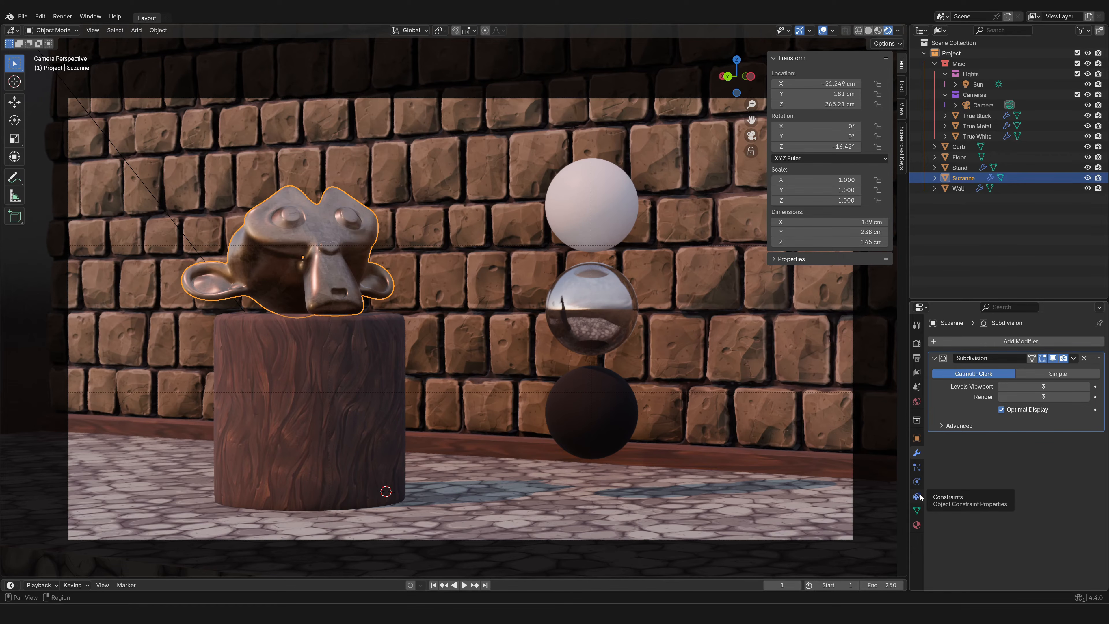
View Suzanne's mesh data and material properties, as well as the data properties of the Camera and Sun
left_click(918, 510)
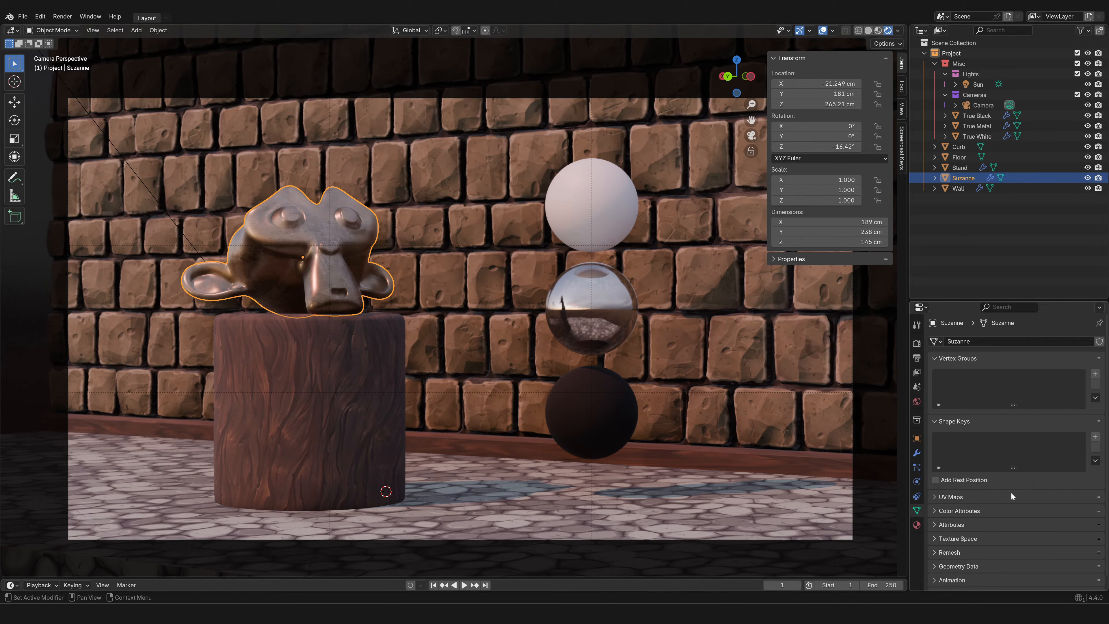
left_click(917, 525)
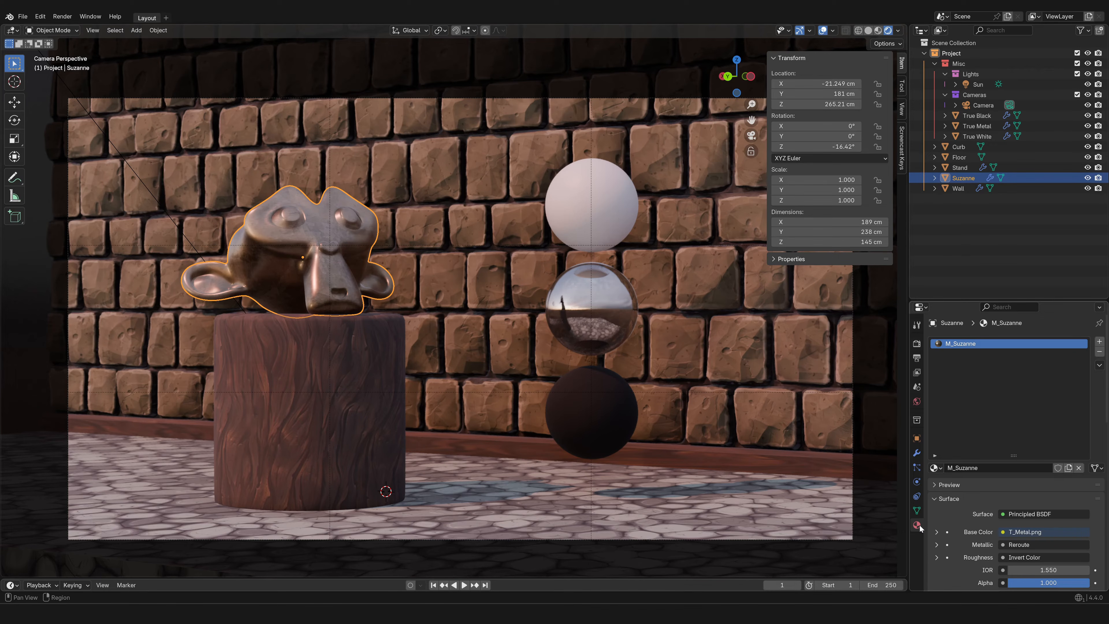
left_click(982, 106)
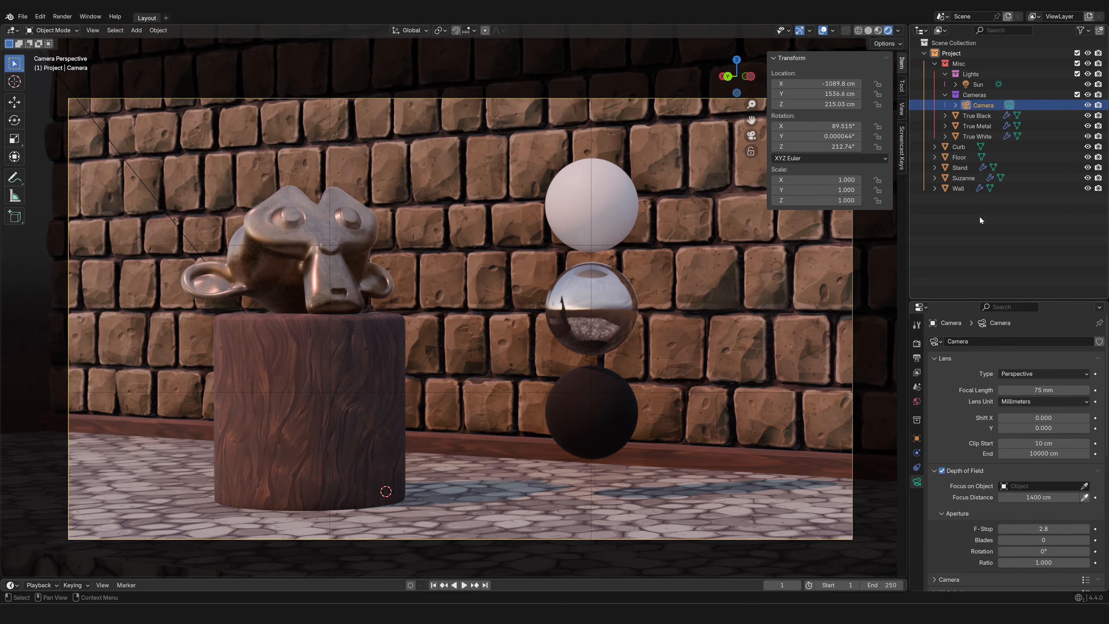
key("Up")
key("Up")
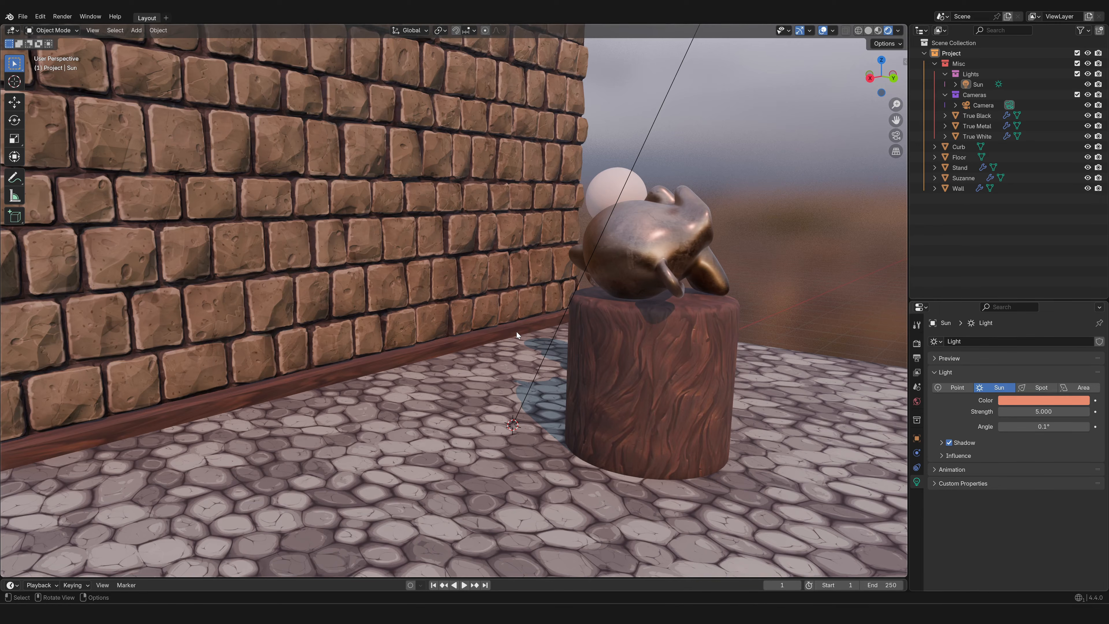
Add a cube at the 3D cursor beside the stand and set its Z location to 100 cm
key("shift+s")
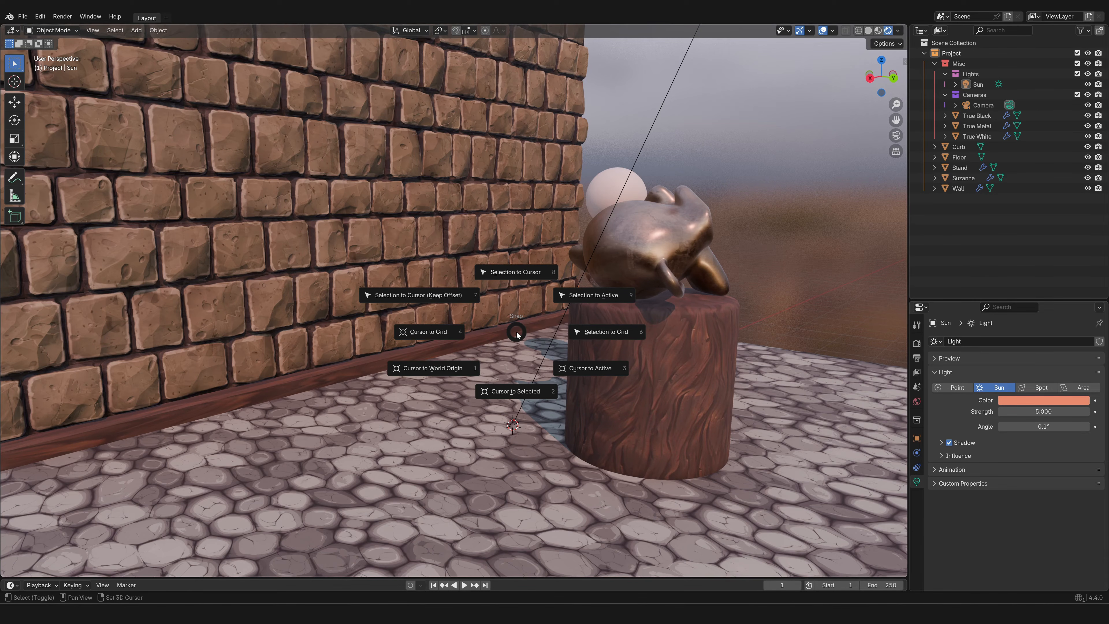
key("Escape")
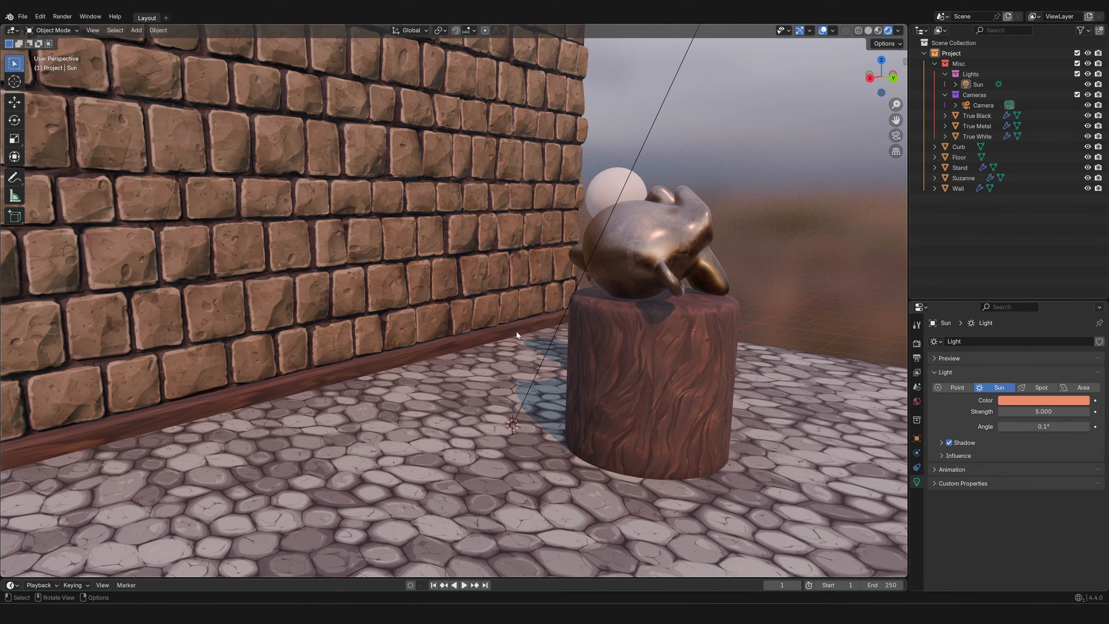
key("shift+a")
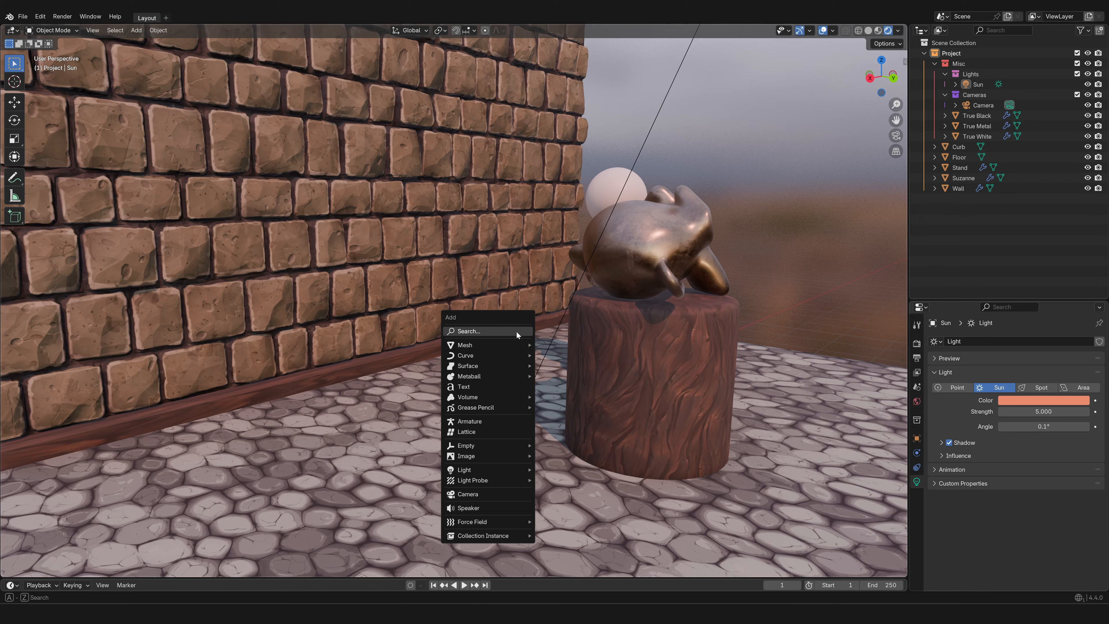
mouse_move(516, 343)
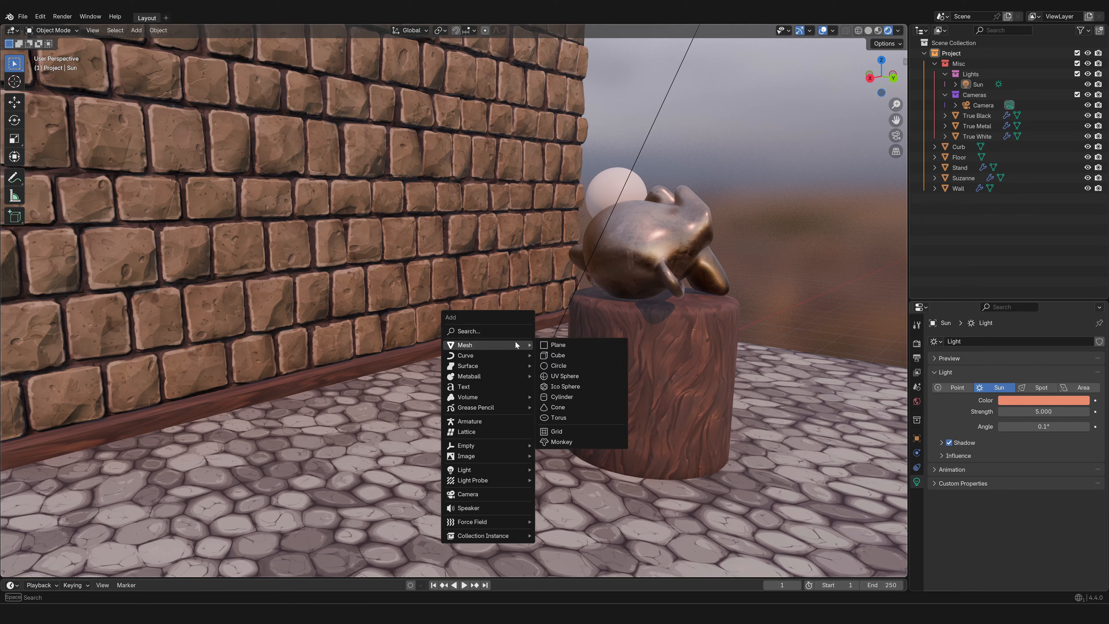
left_click(563, 354)
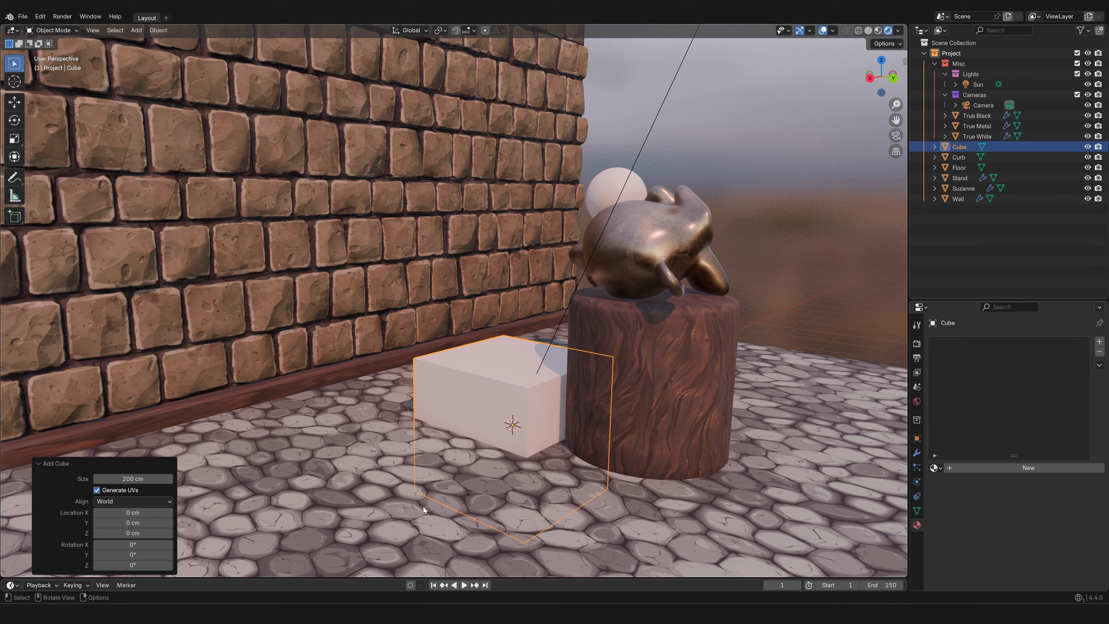
left_click(133, 533)
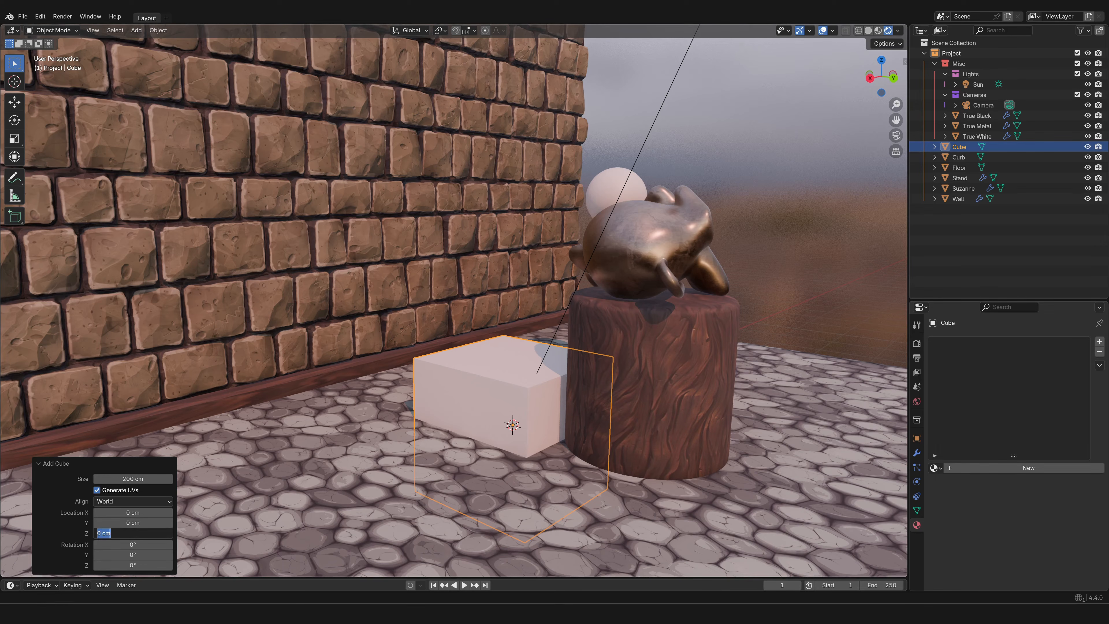
type("2500")
key("Return")
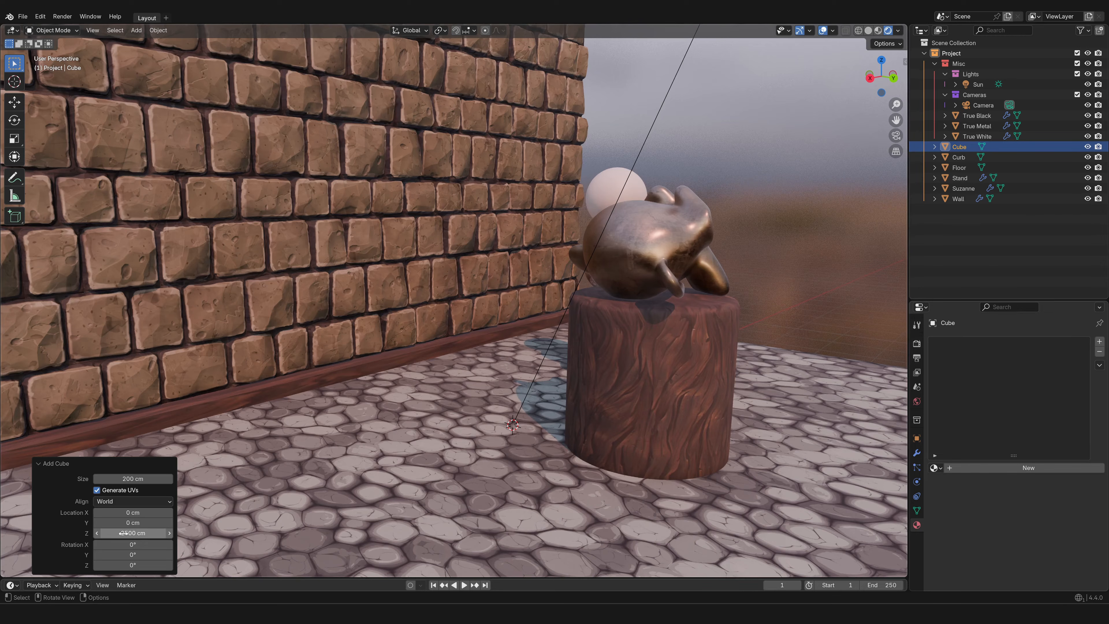
left_click(123, 533)
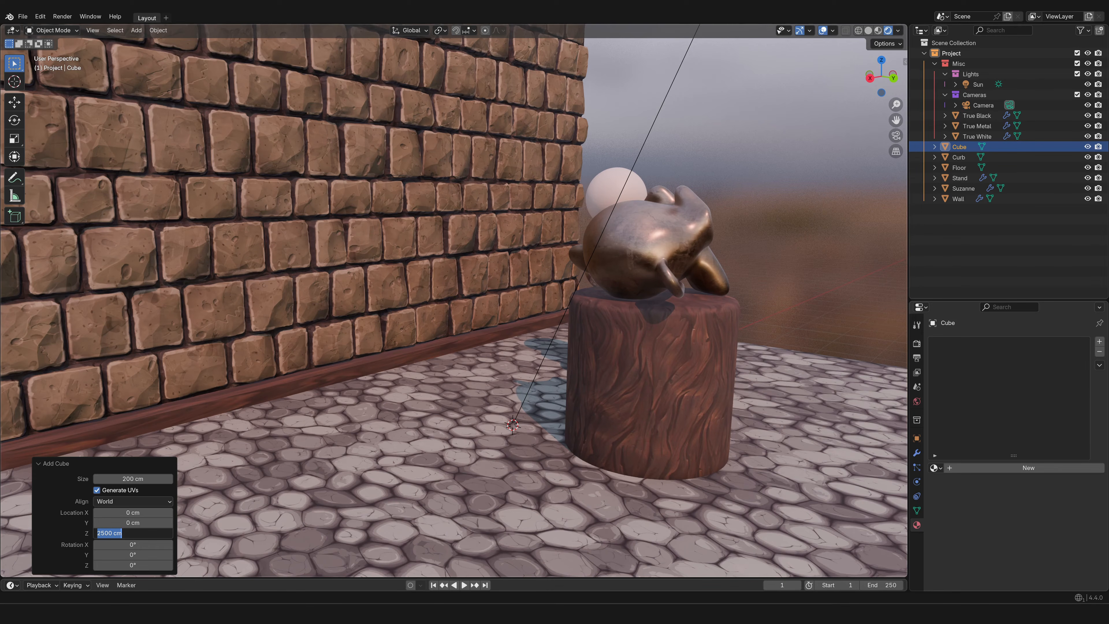
type("100")
key("Return")
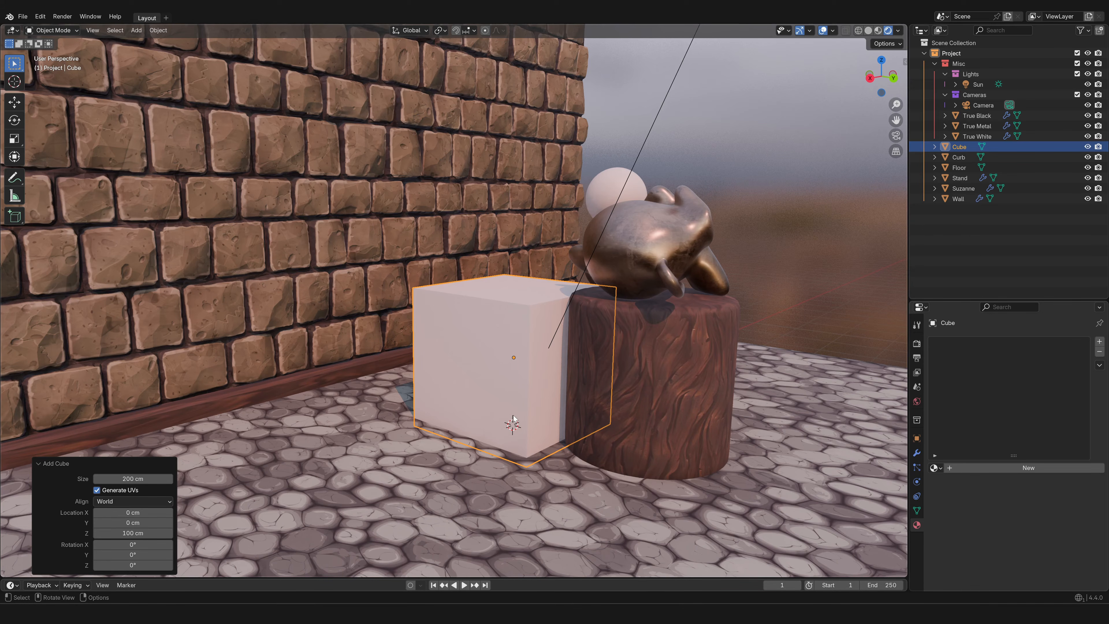
Place the 3D cursor on the brick wall and add a second cube there
right_click(297, 241, "shift")
key("shift+a")
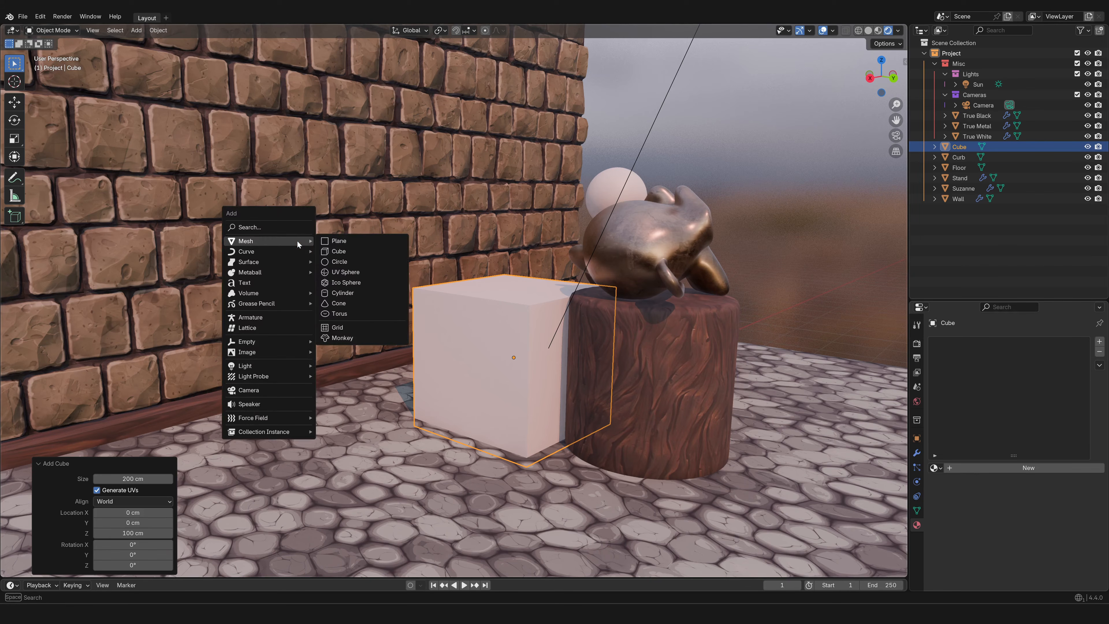
left_click(332, 251)
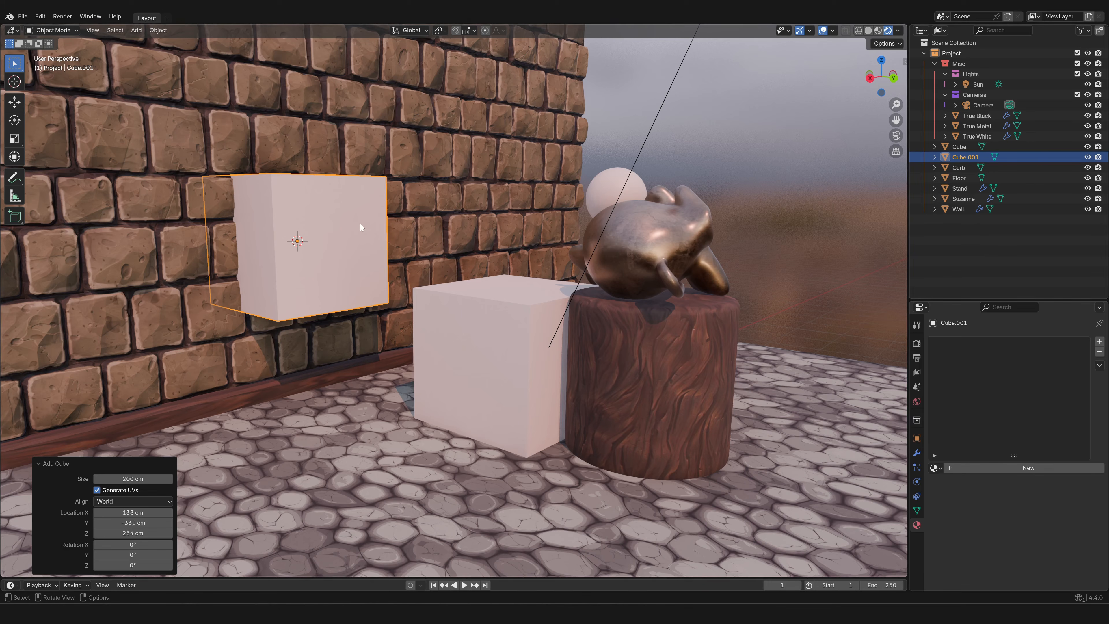
Delete the cube on the wall and the cube beside the stand
key("x")
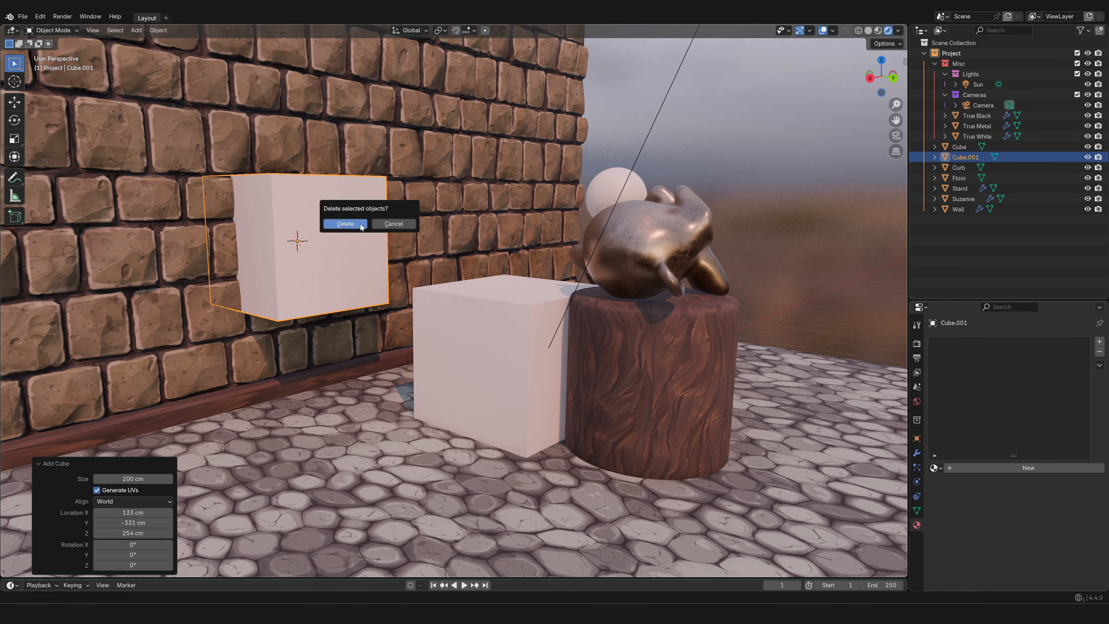
left_click(361, 225)
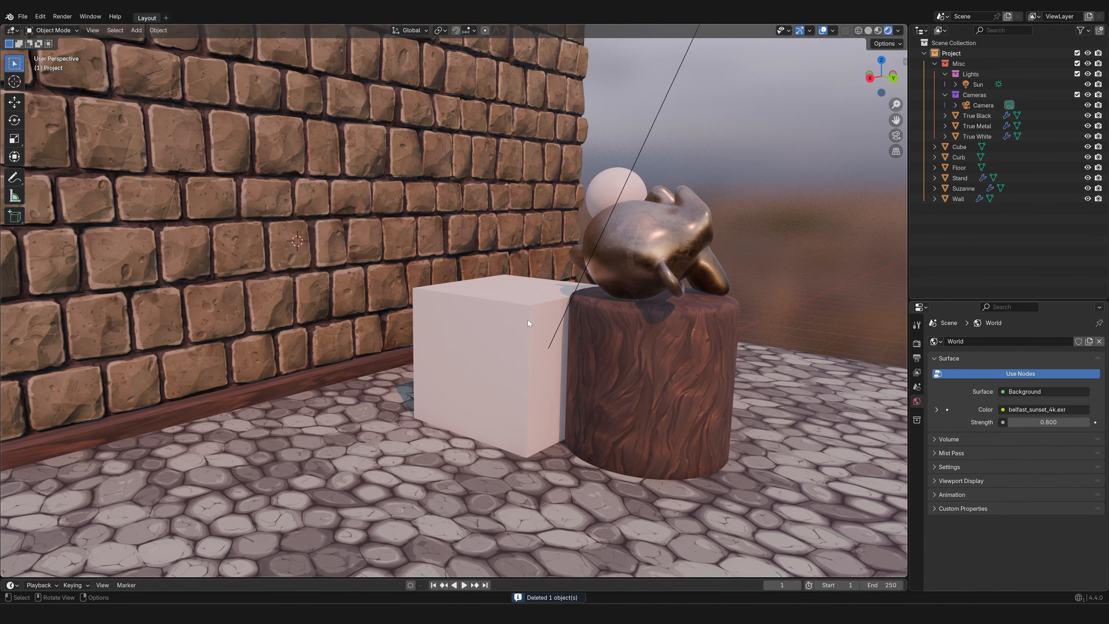
left_click(528, 323)
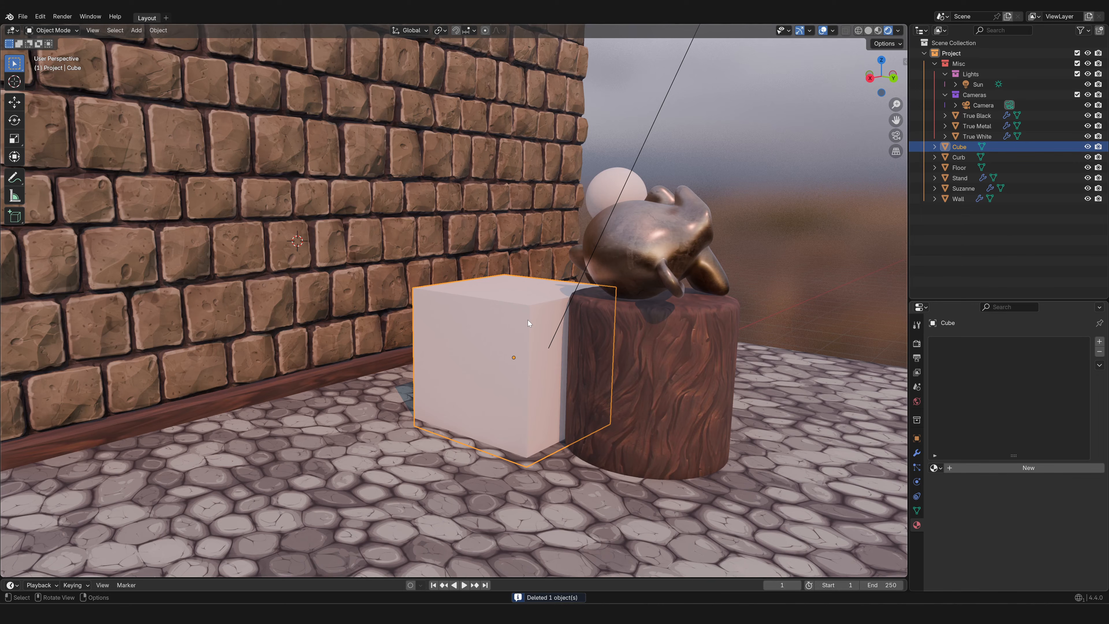
key("x")
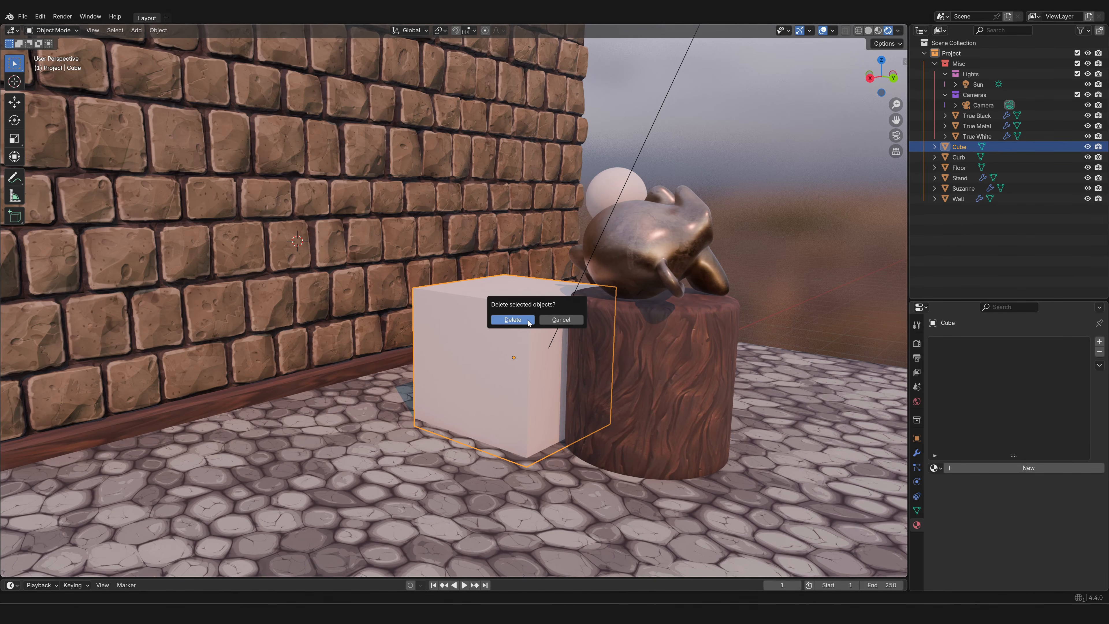
left_click(513, 320)
Return to the camera view and inspect the materials of the True Metal and True White spheres
key("KP_0")
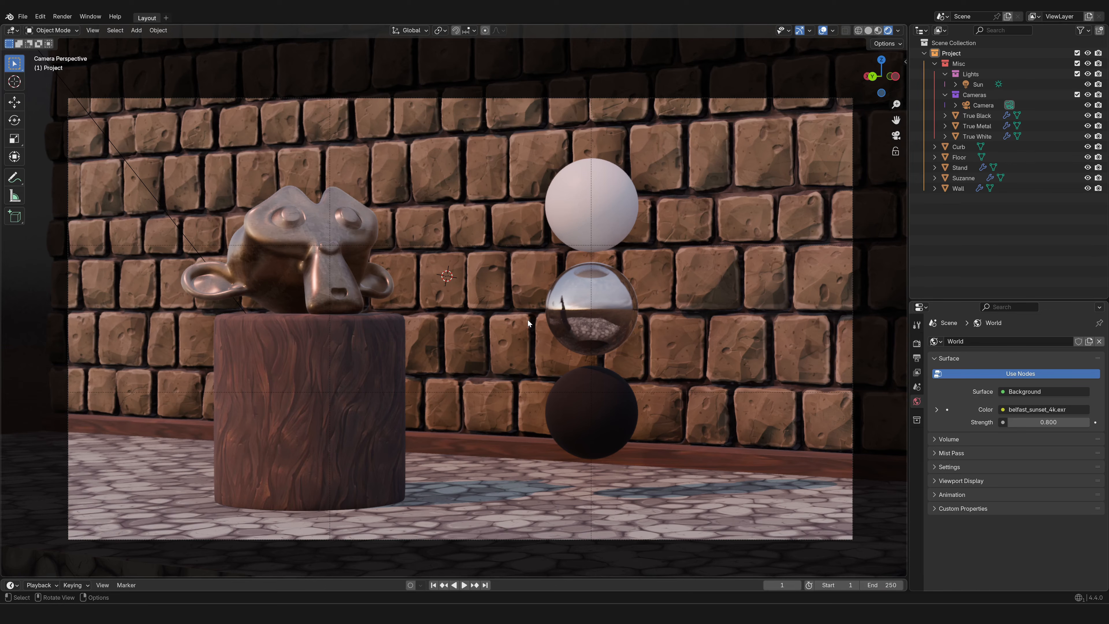
left_click(559, 322)
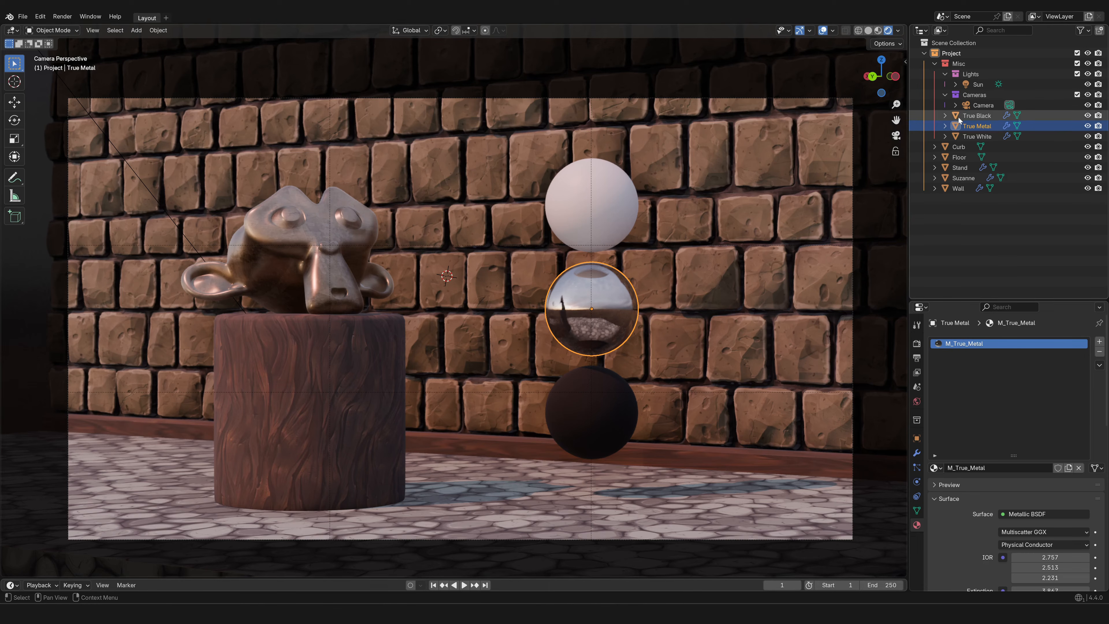
left_click(984, 137)
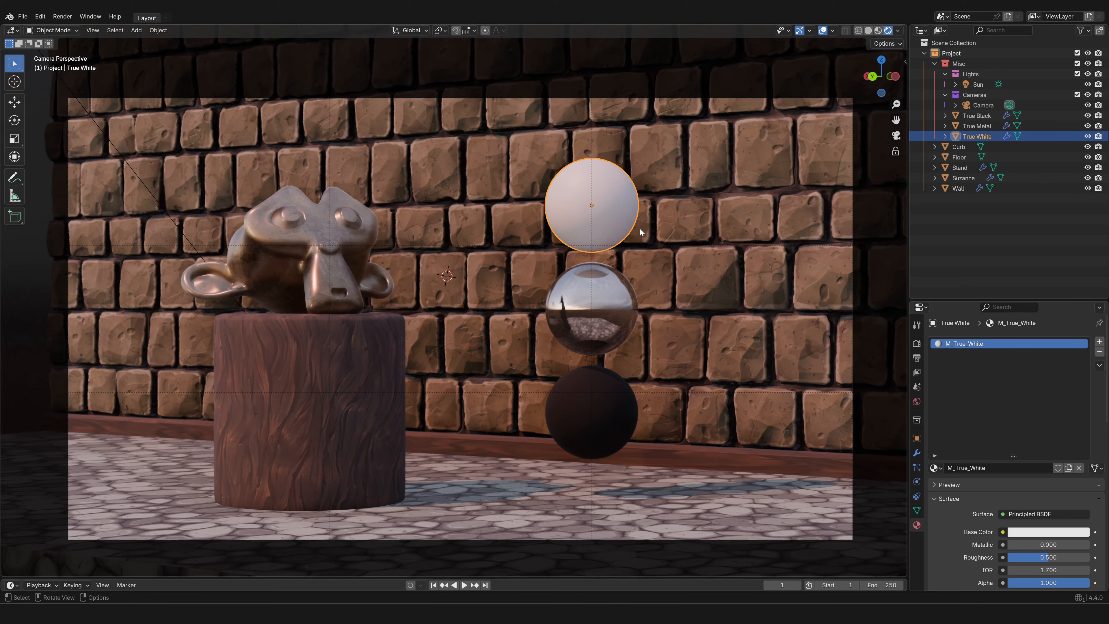
Show the list of mesh primitives that can be added to the scene
middle_click_drag(640, 229, 548, 302)
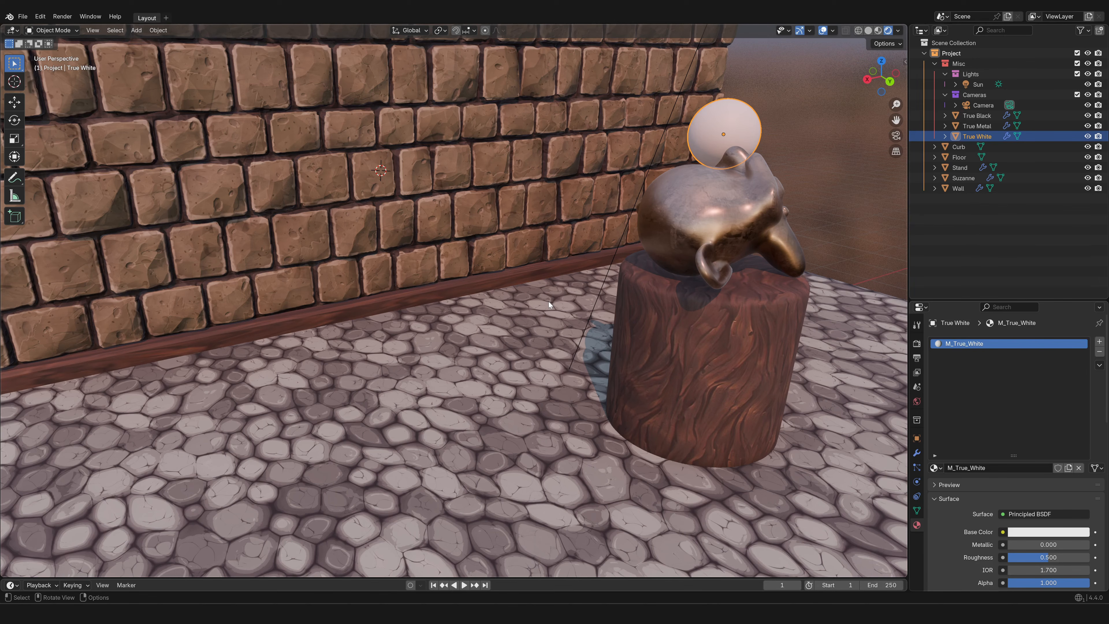
key("shift+a")
mouse_move(549, 302)
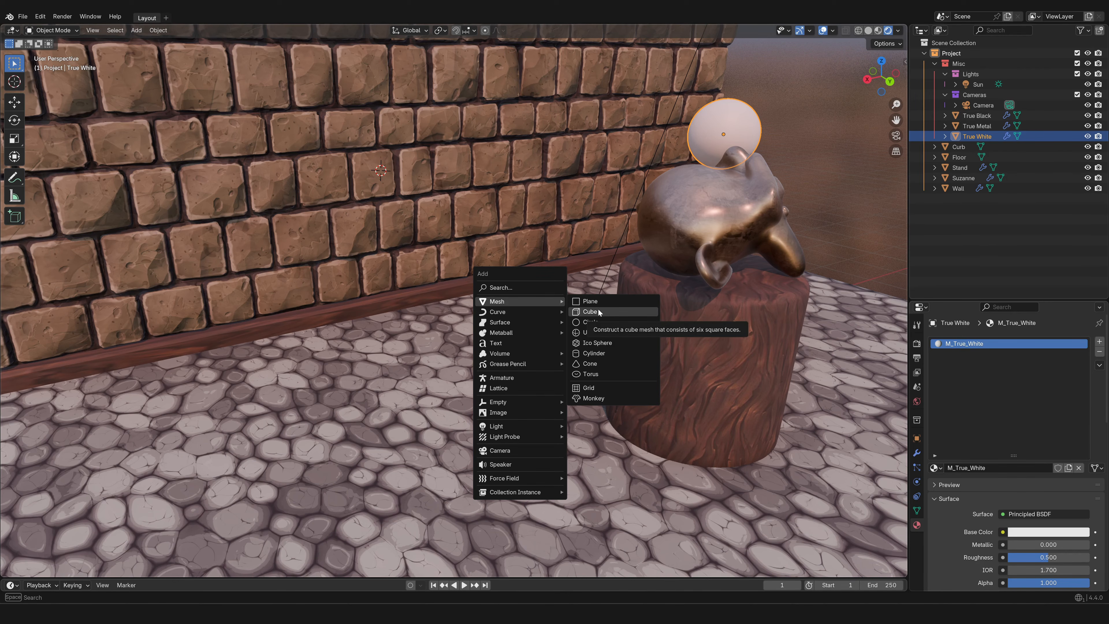
Find the Extra Mesh Objects extension in the preferences by searching for "extra", install it and view its details
left_click(40, 16)
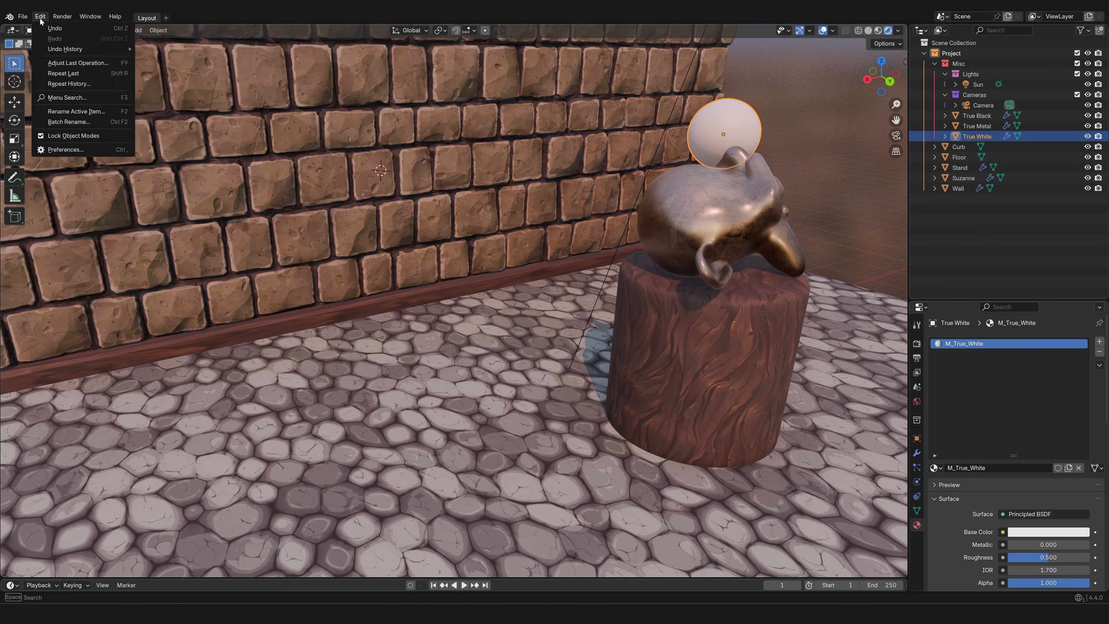
left_click(50, 151)
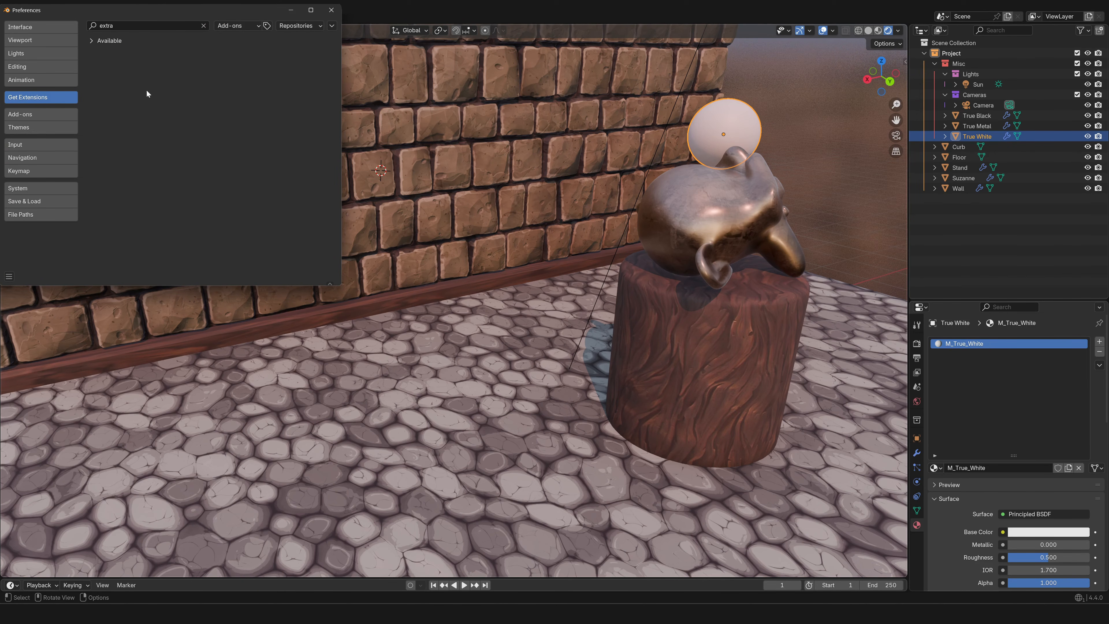
left_click(143, 26)
key("Return")
left_click(92, 41)
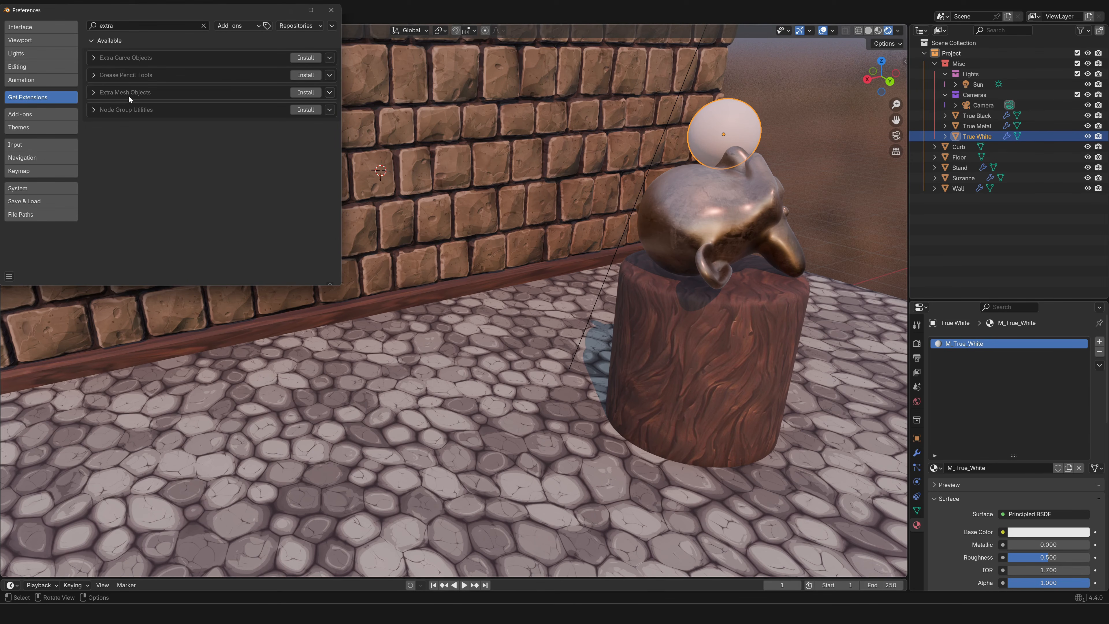
left_click(302, 92)
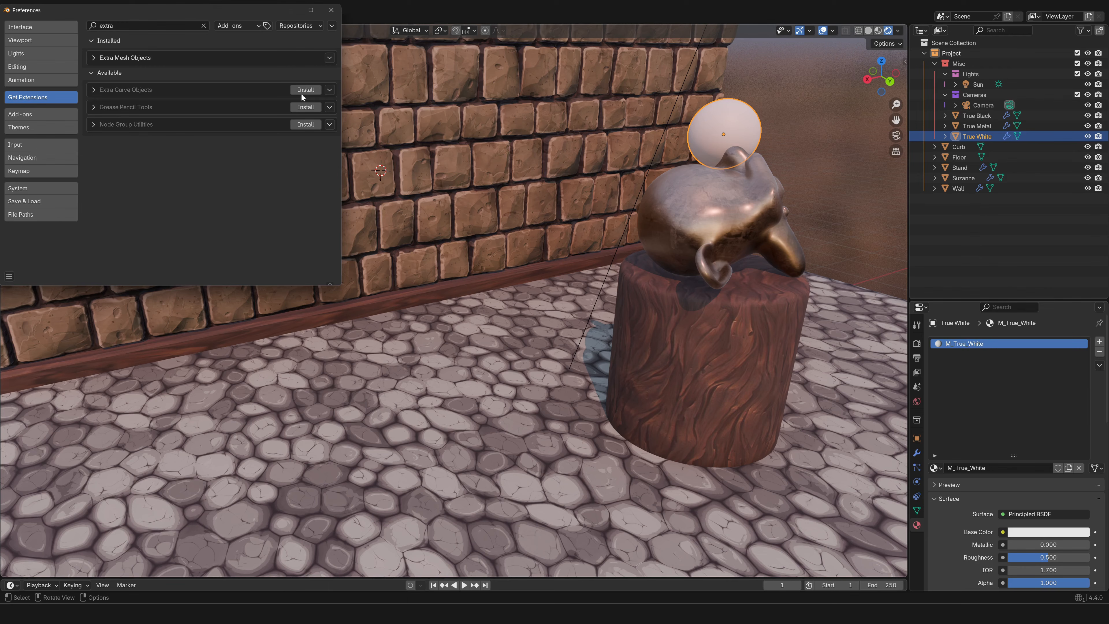
left_click(96, 59)
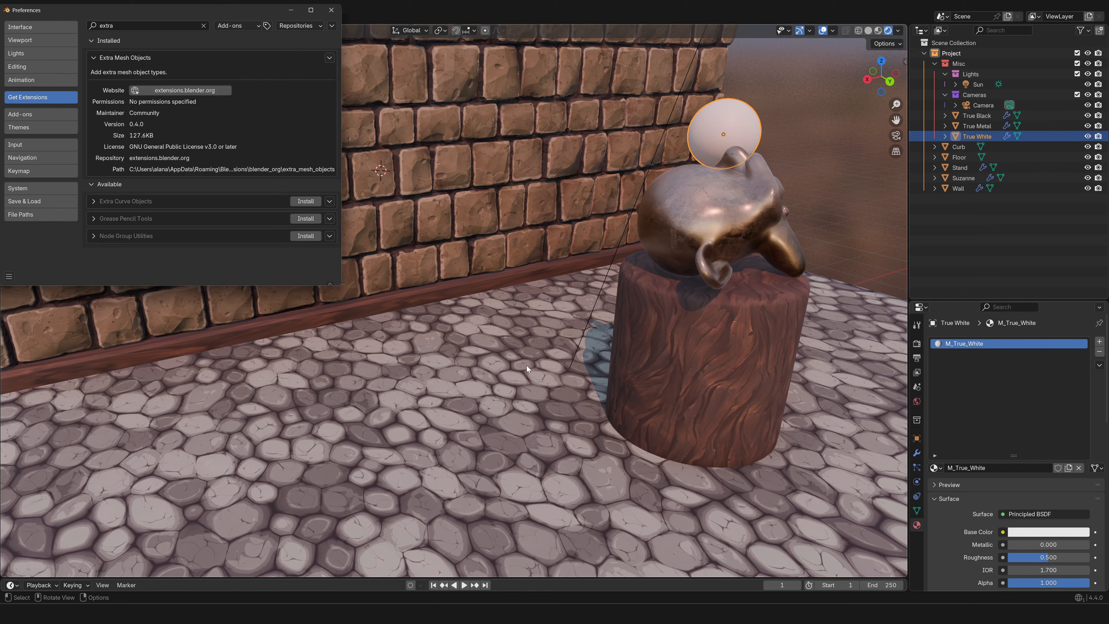
left_click(331, 9)
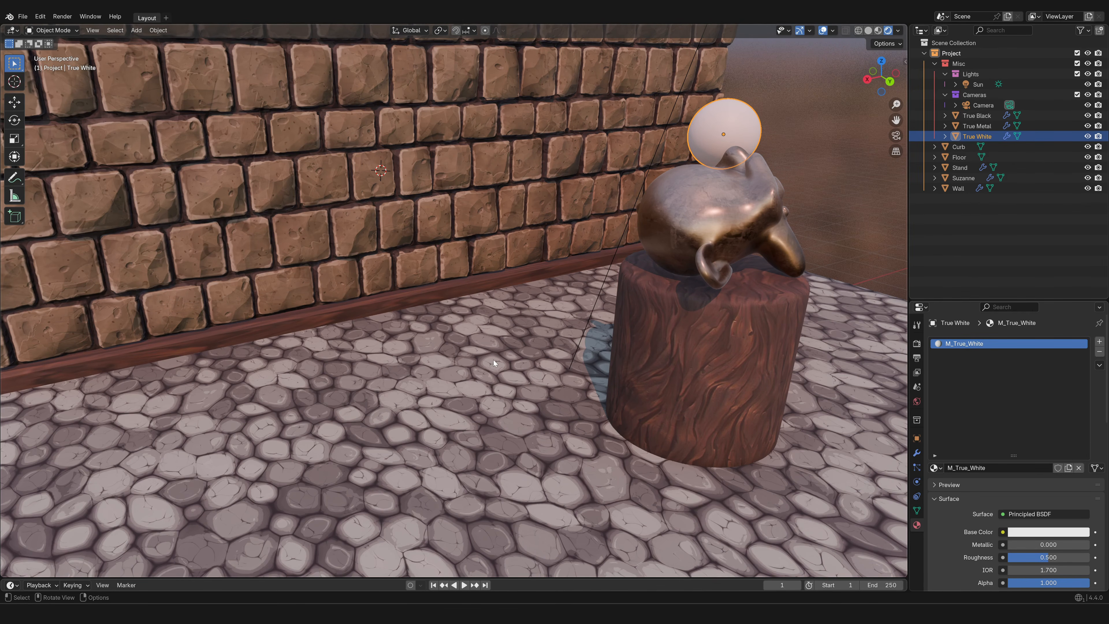
Reset the 3D cursor to the world origin and hide the Stand and Suzanne
key("shift+s")
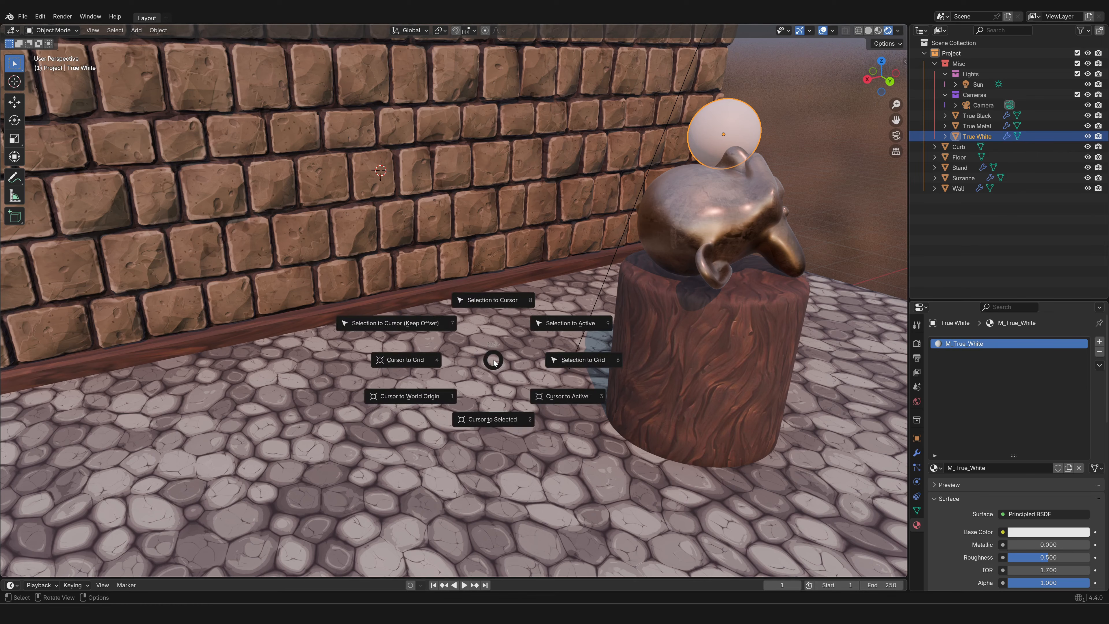
left_click(447, 396)
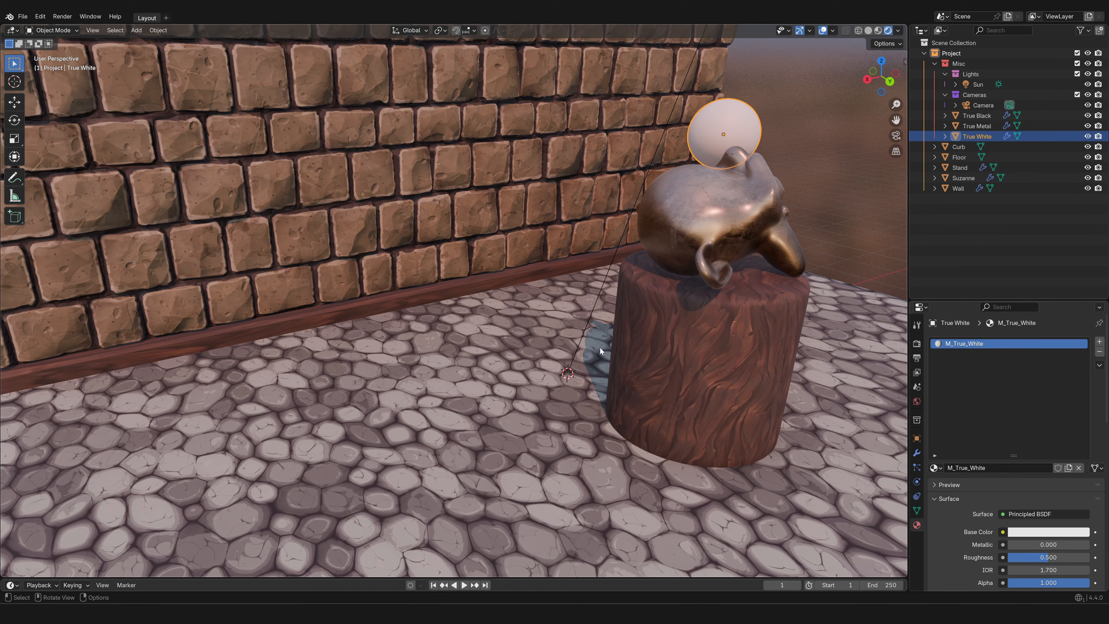
left_click(712, 372)
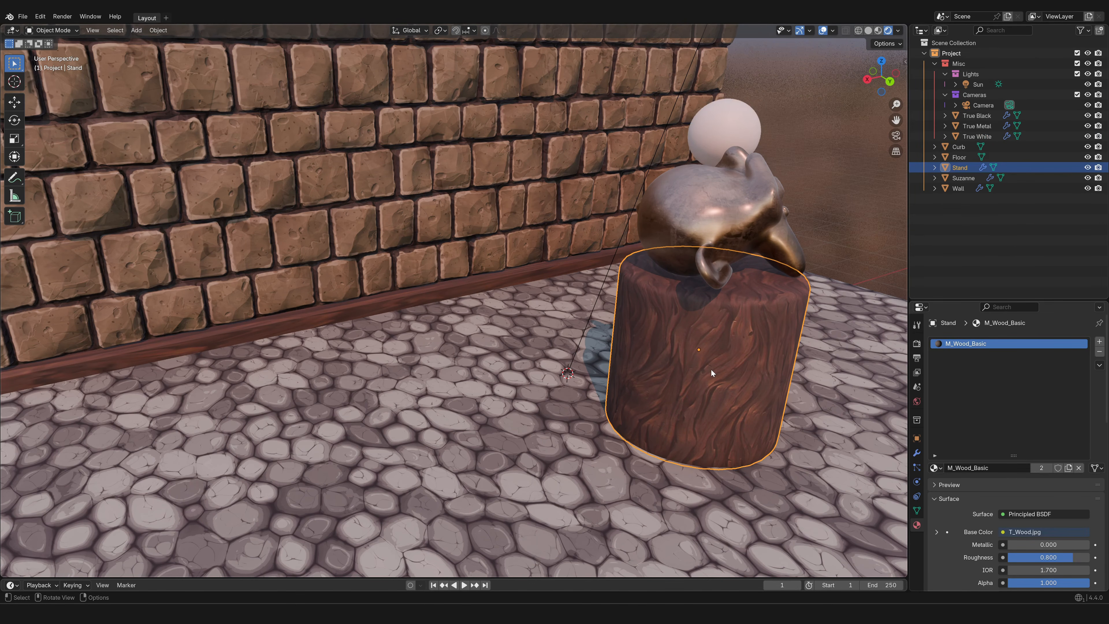
left_click(711, 218, "shift")
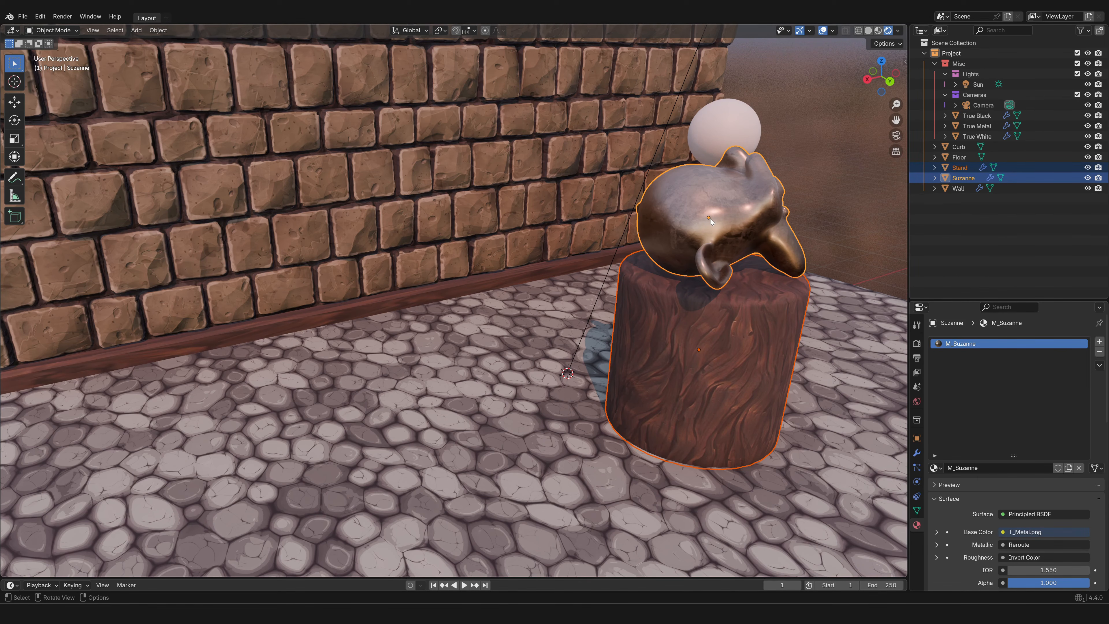
key("h")
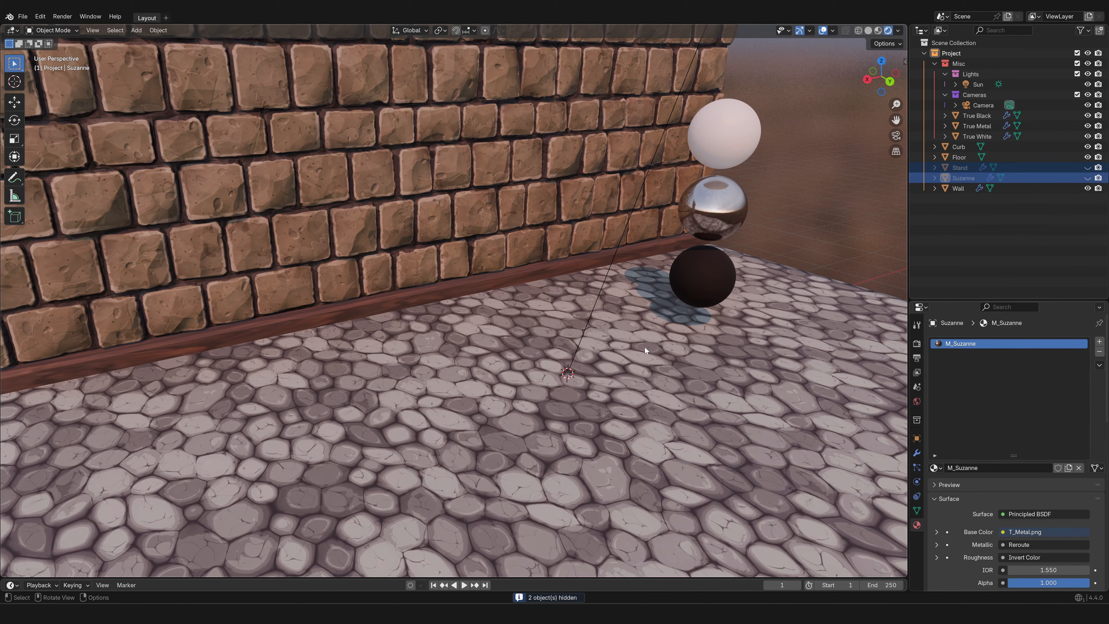
Add a Gear mesh at the 3D cursor, set its teeth to 8, and delete the gear
key("shift+a")
mouse_move(646, 348)
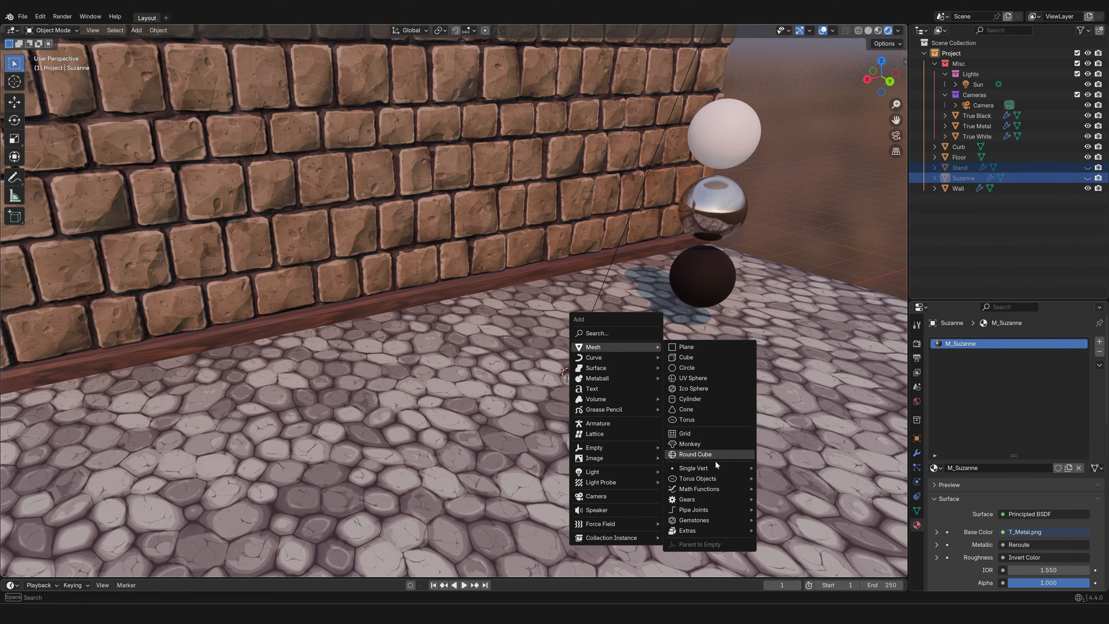
mouse_move(712, 499)
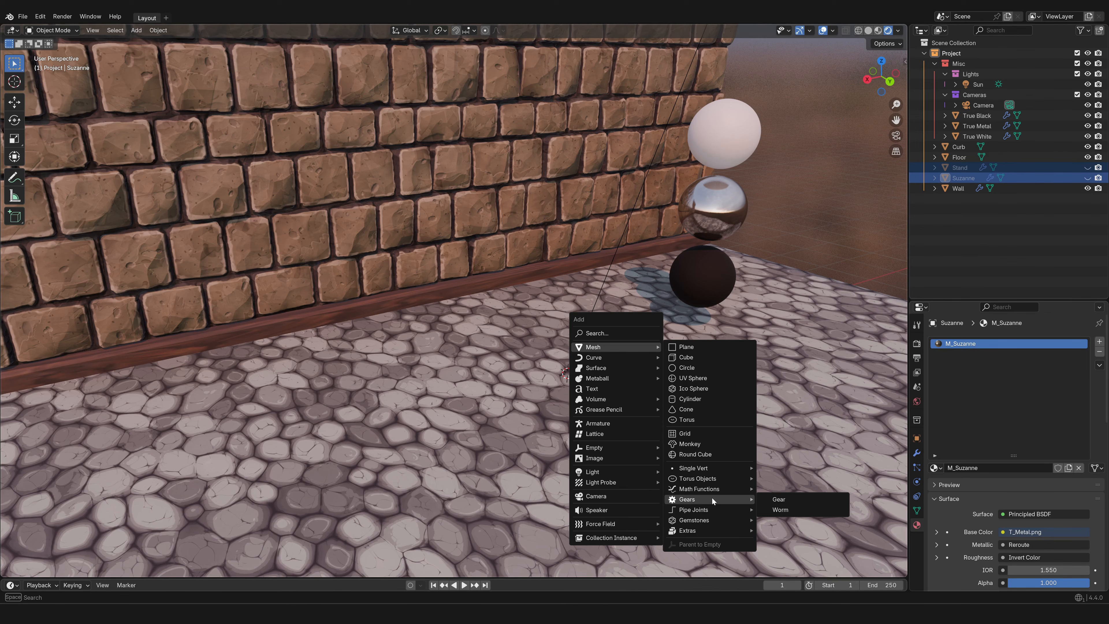
left_click(772, 500)
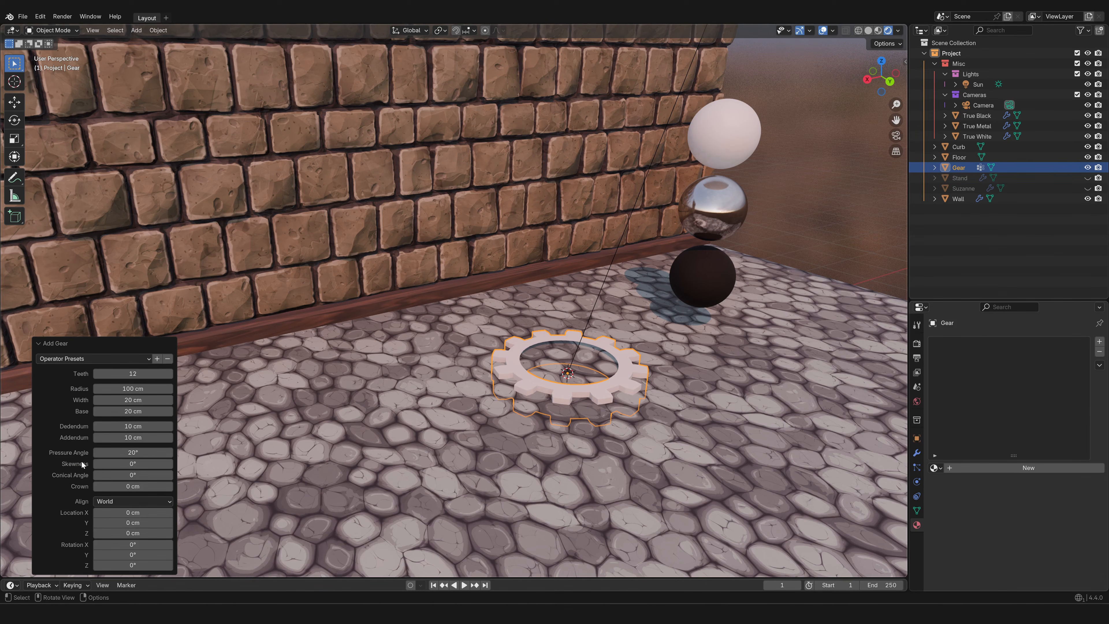
left_click(133, 373)
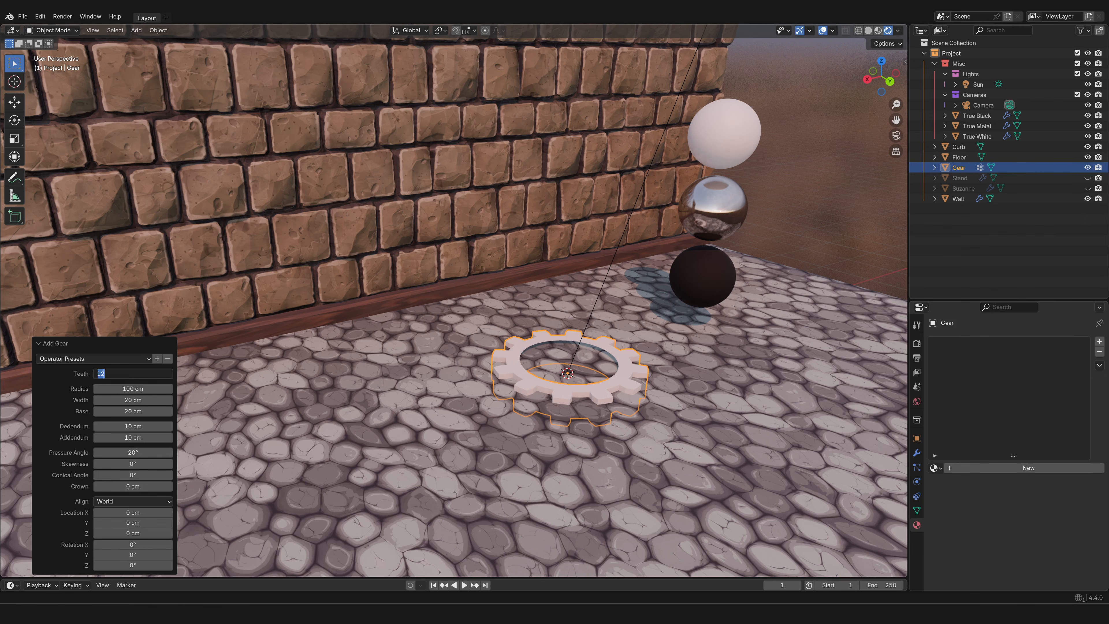
type("8")
key("Return")
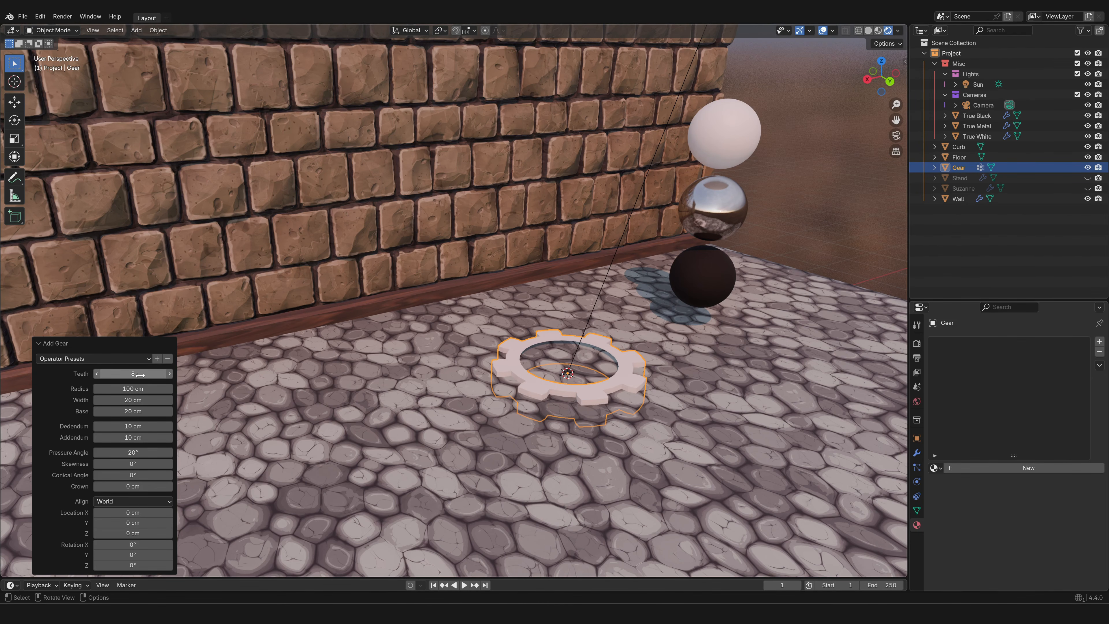
key("Delete")
Add a T-Joint pipe mesh at the 3D cursor and delete it again
key("shift+a")
mouse_move(535, 391)
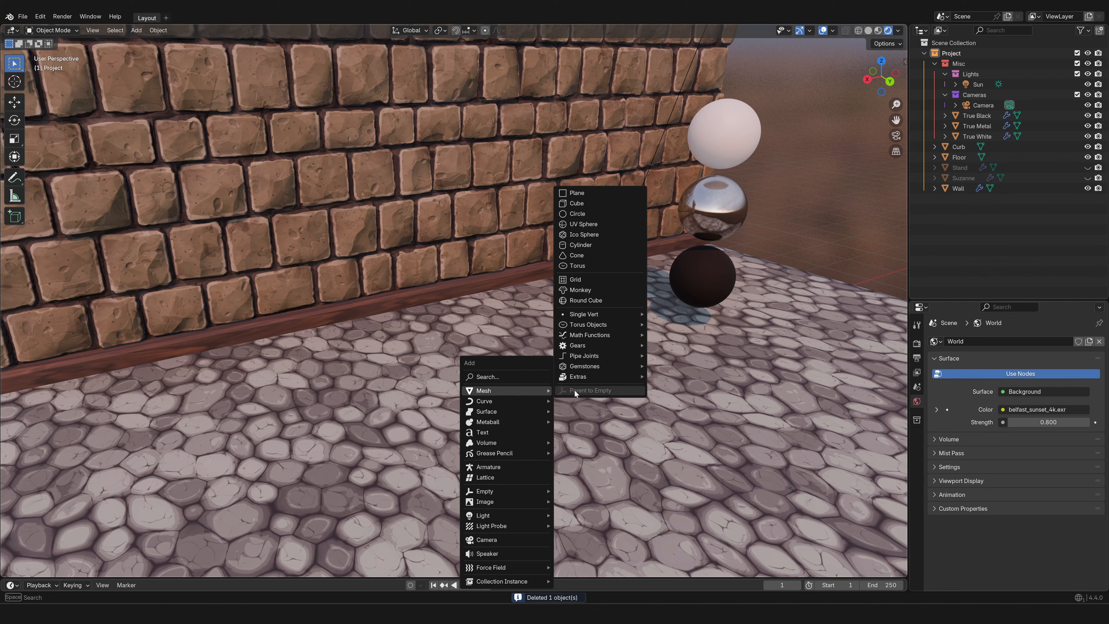
mouse_move(613, 355)
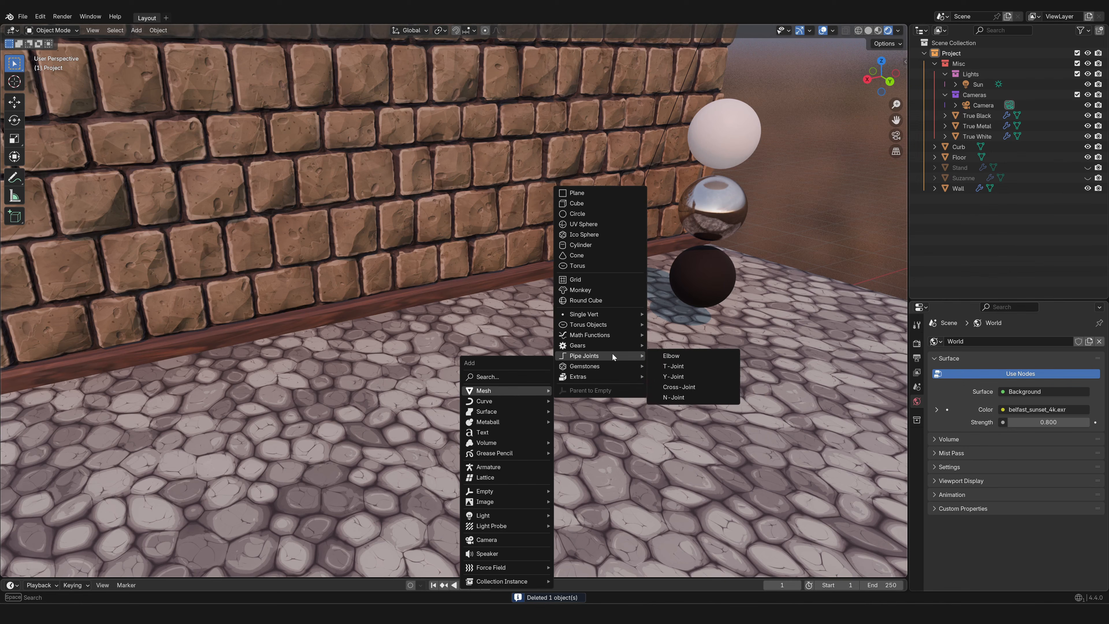
left_click(699, 366)
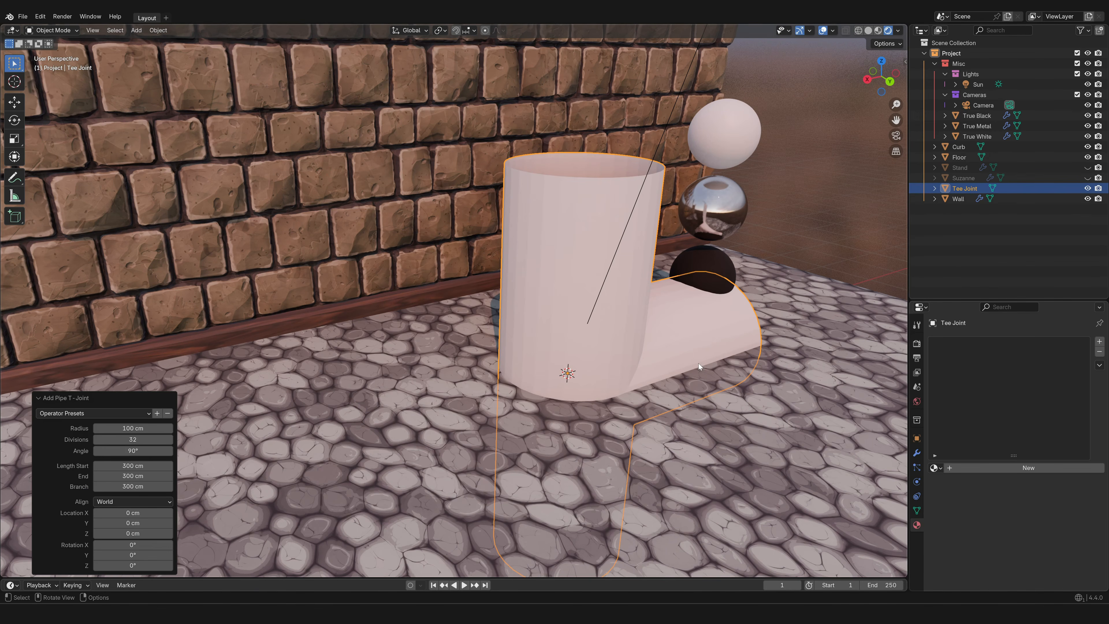
key("Delete")
Add a Diamond gemstone mesh at the 3D cursor and move it up 100 cm along the global Z axis
key("shift+a")
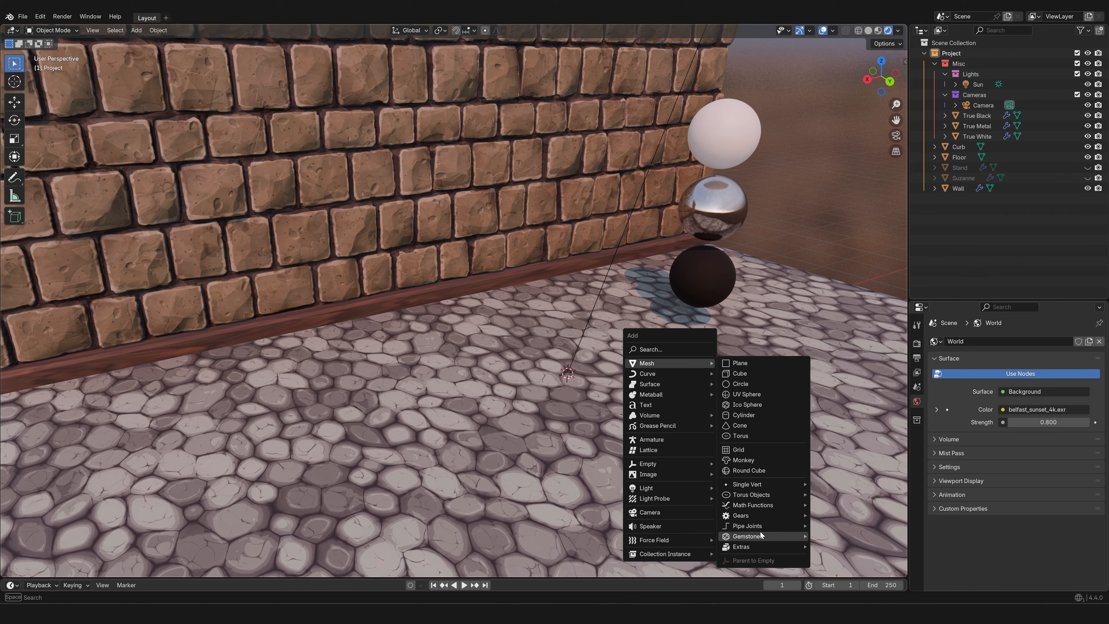
mouse_move(760, 536)
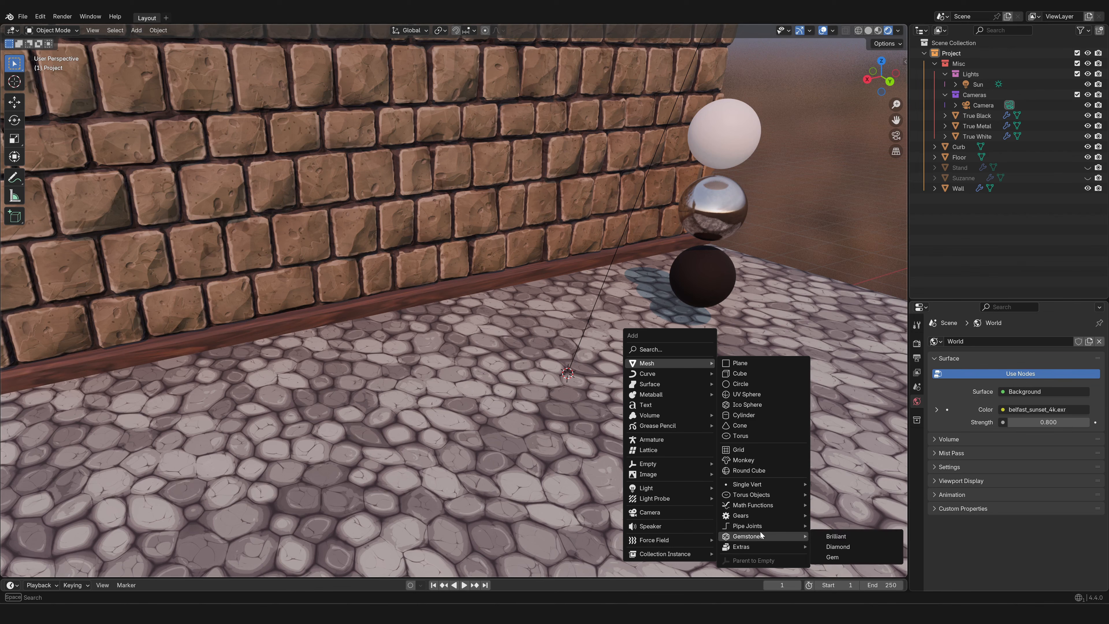
left_click(837, 546)
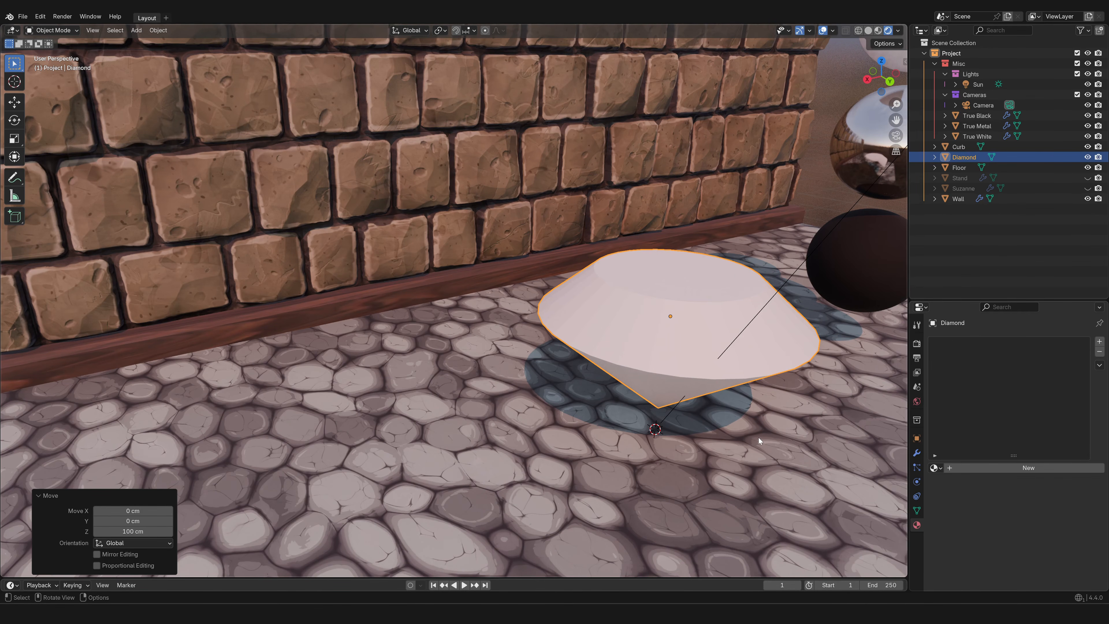